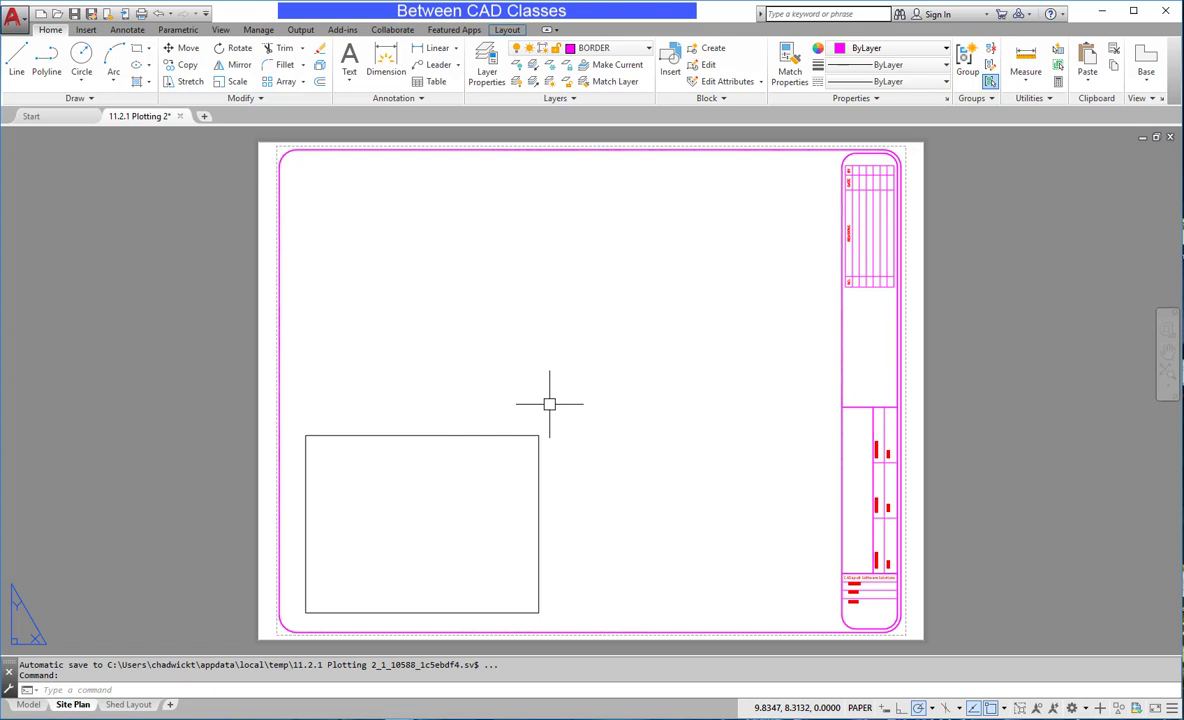
# Stretch the Site Plan viewport's upper-right corner outward so it fills the open sheet area beside the title block
pyautogui.click(539, 436)
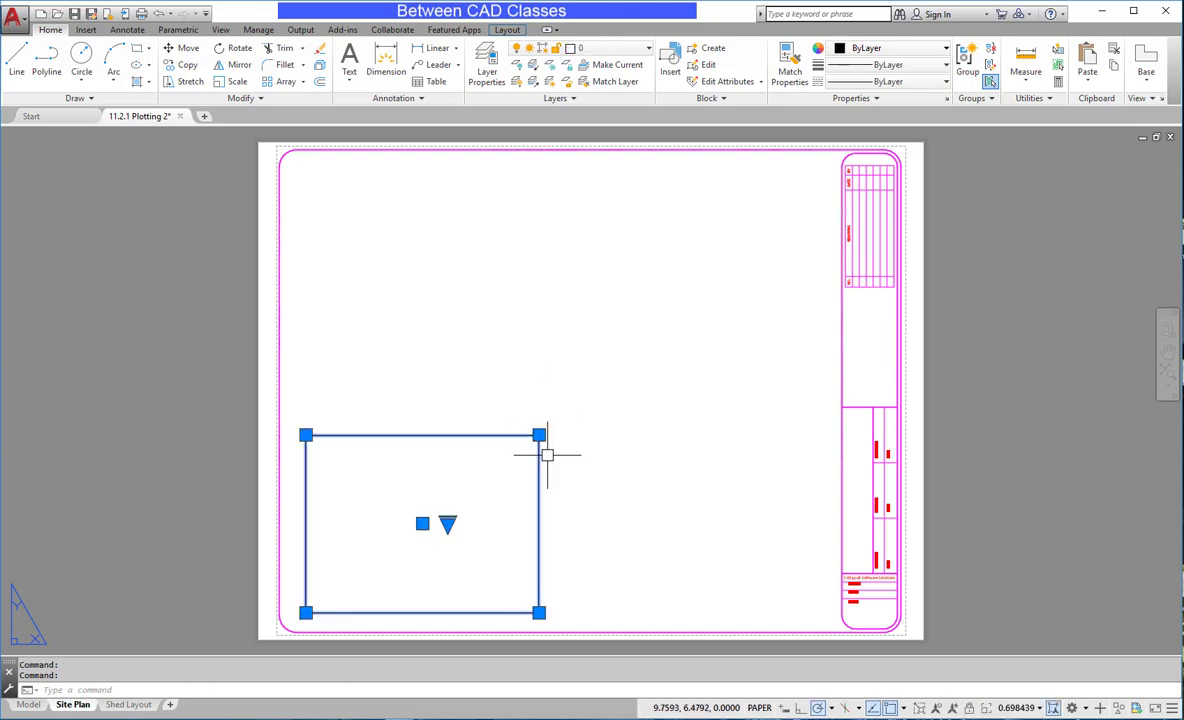
pyautogui.click(539, 435)
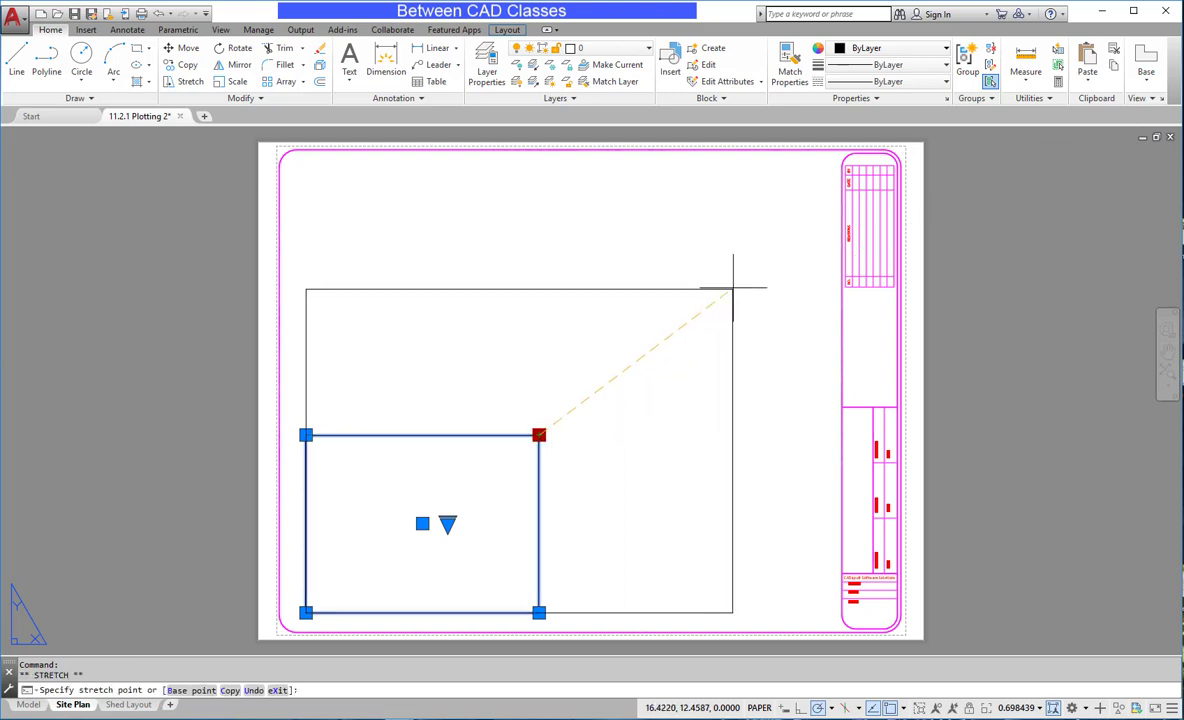
pyautogui.click(810, 164)
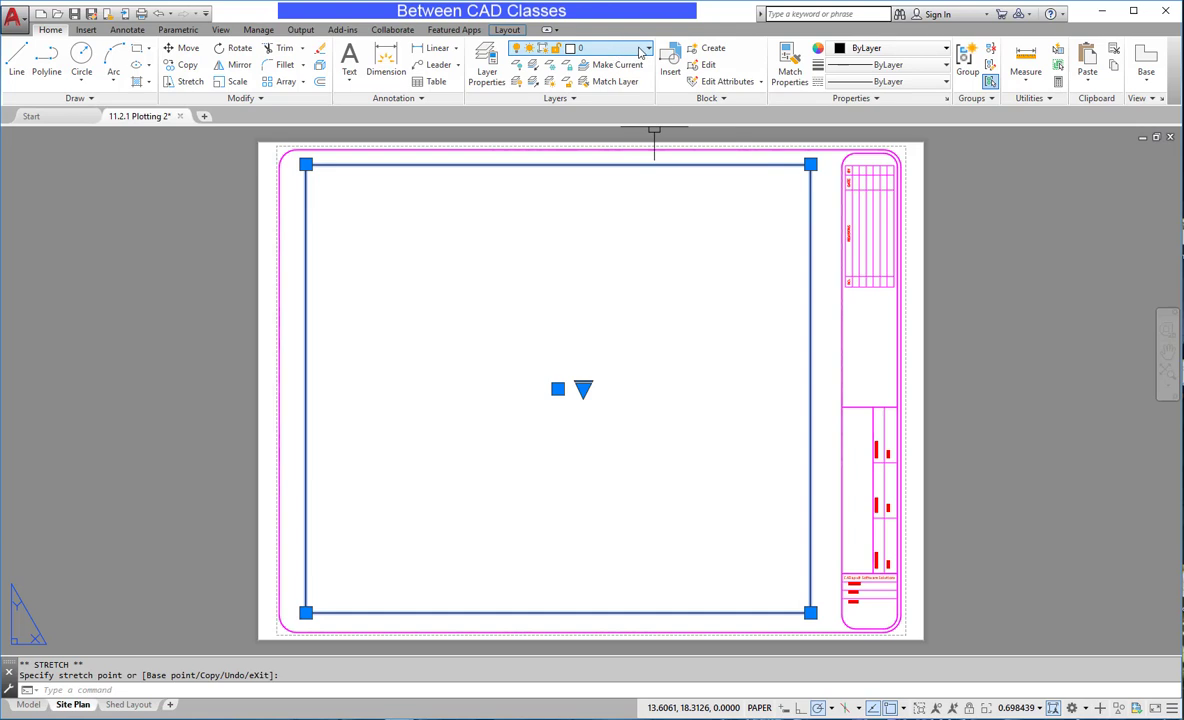
# Move the viewport to the VIEWPORTS layer and check that layer's plot setting in the Layer Properties Manager
pyautogui.click(640, 51)
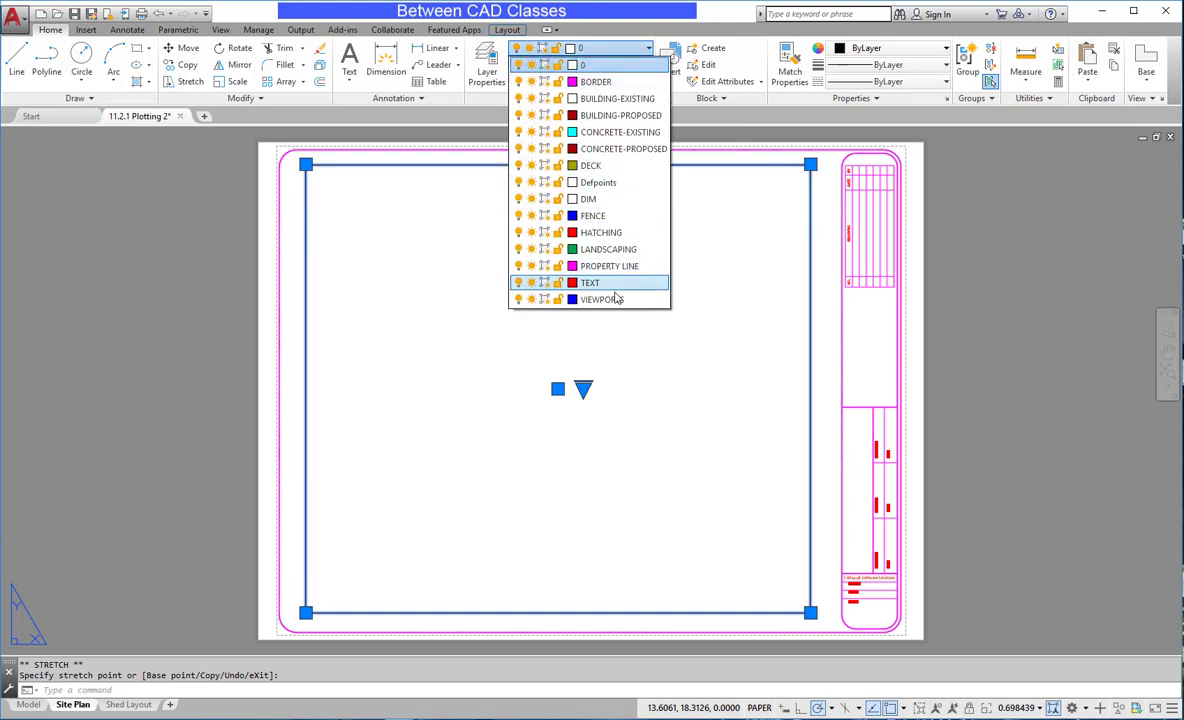
pyautogui.click(601, 299)
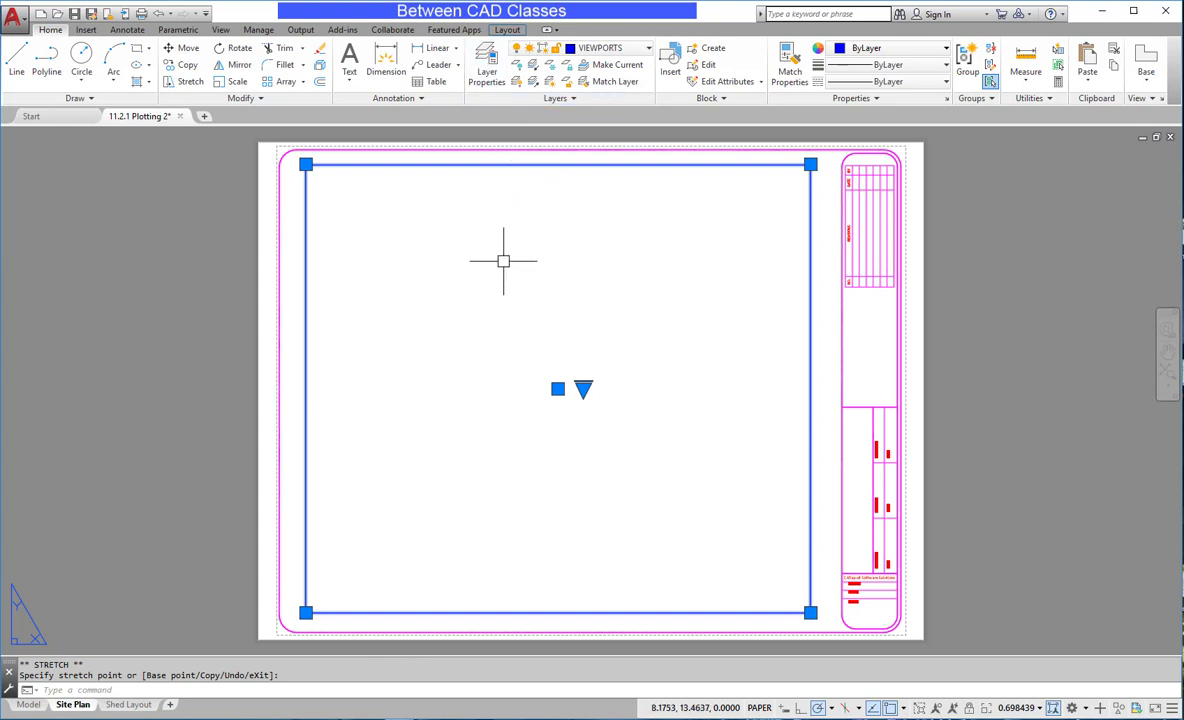
pyautogui.click(486, 64)
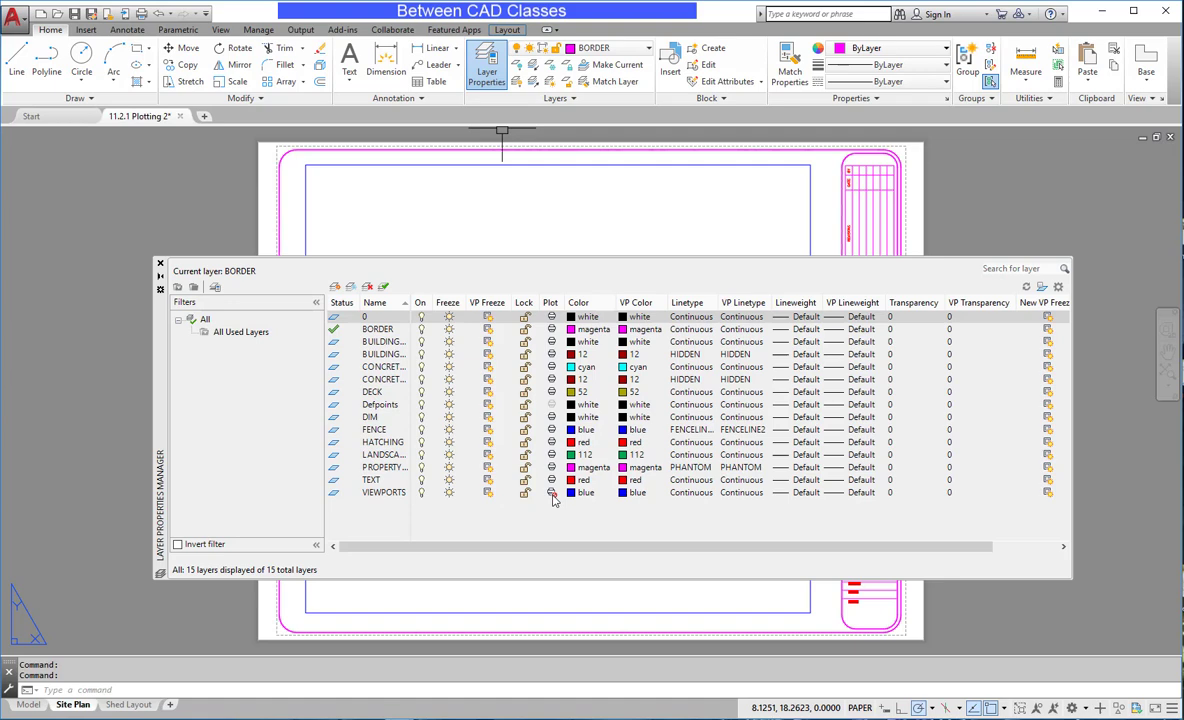
pyautogui.click(160, 263)
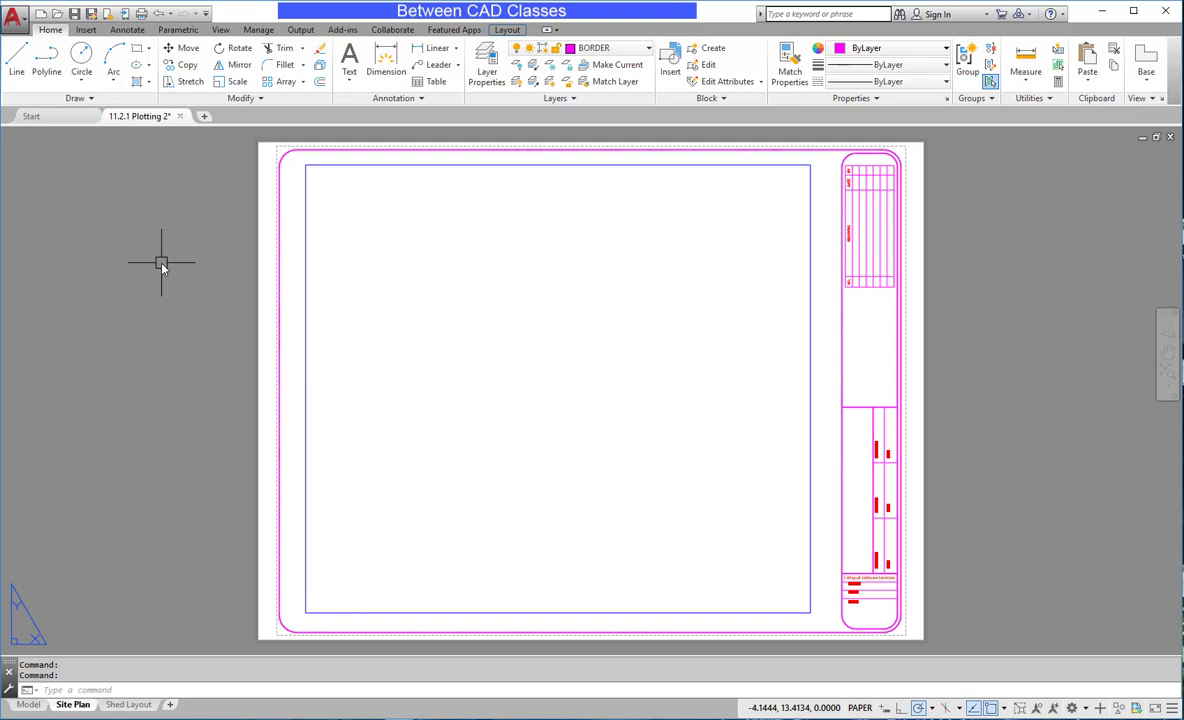
# Switch from paper space into the viewport's model space and back out again, twice
pyautogui.doubleClick(566, 312)
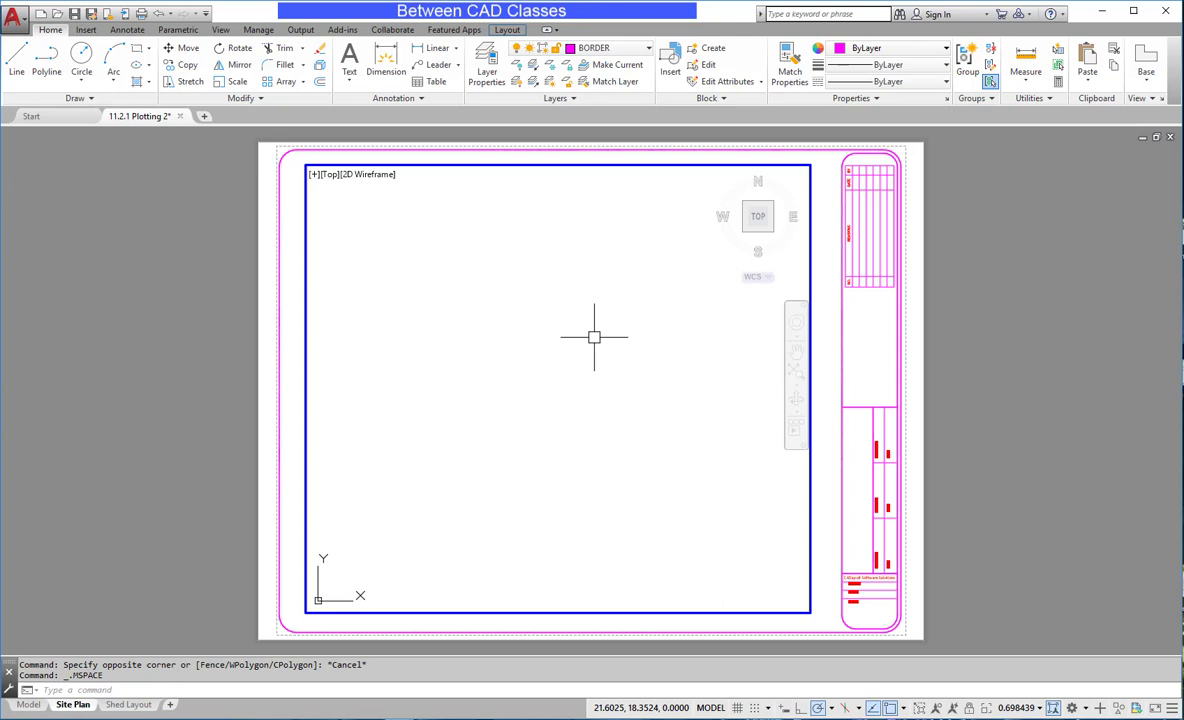
pyautogui.click(712, 708)
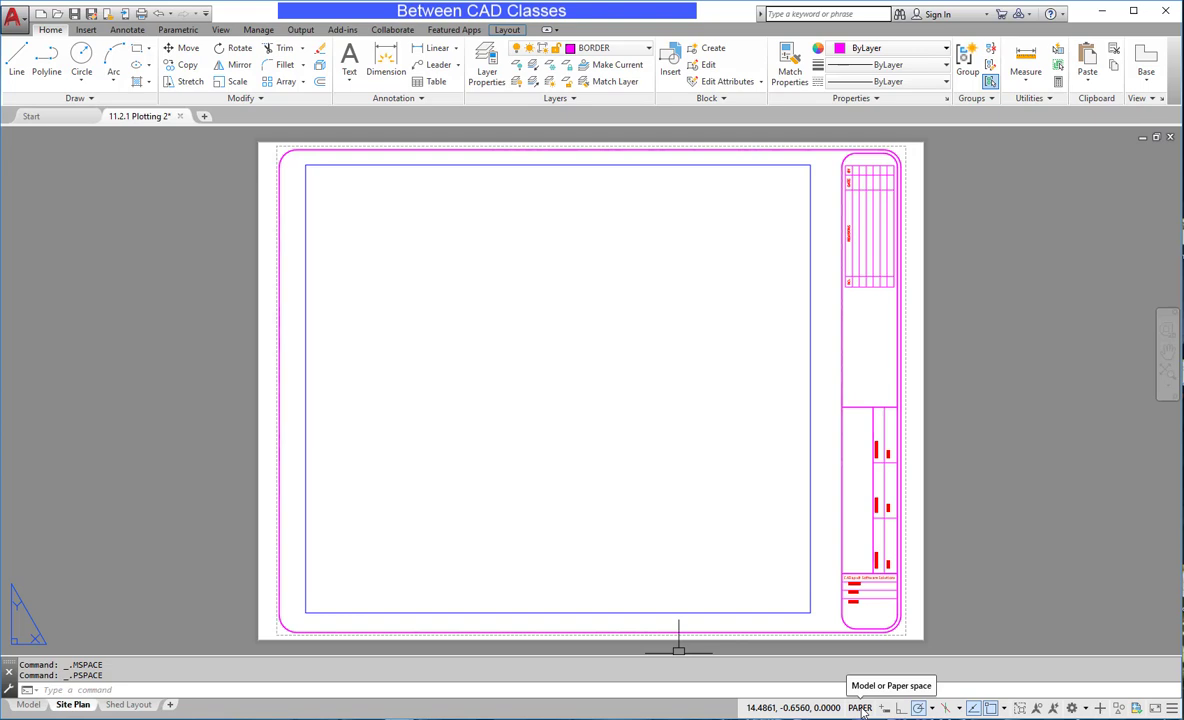
pyautogui.click(860, 708)
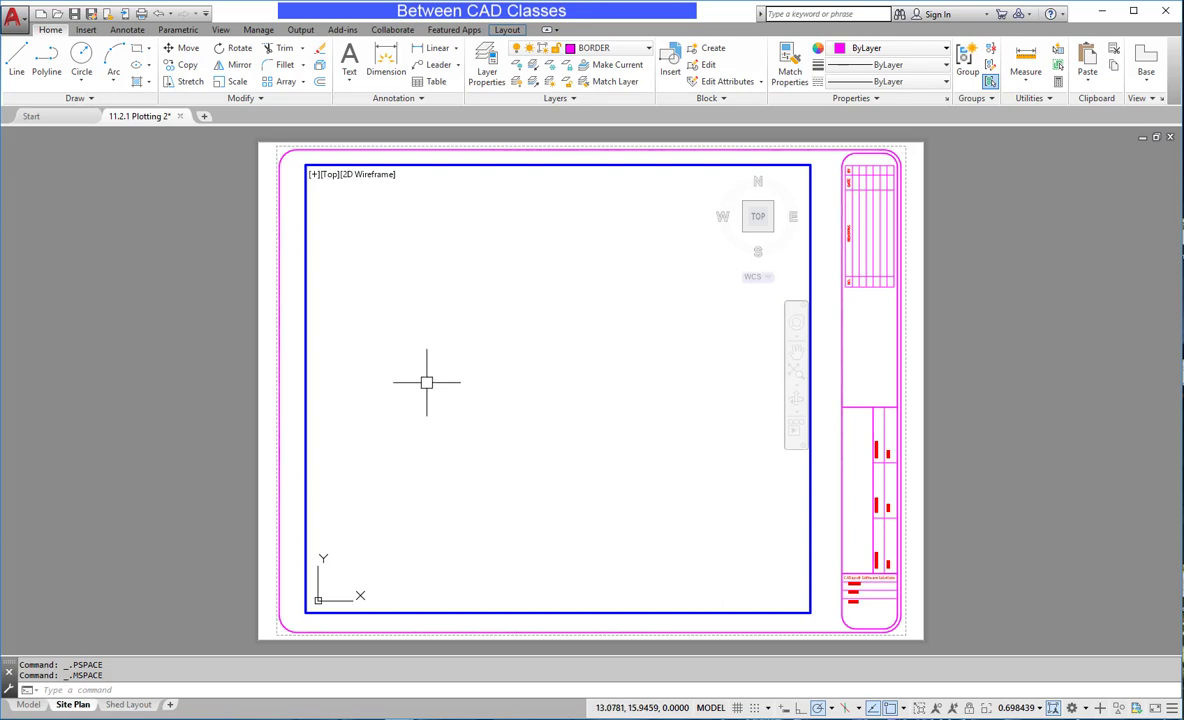
pyautogui.doubleClick(223, 361)
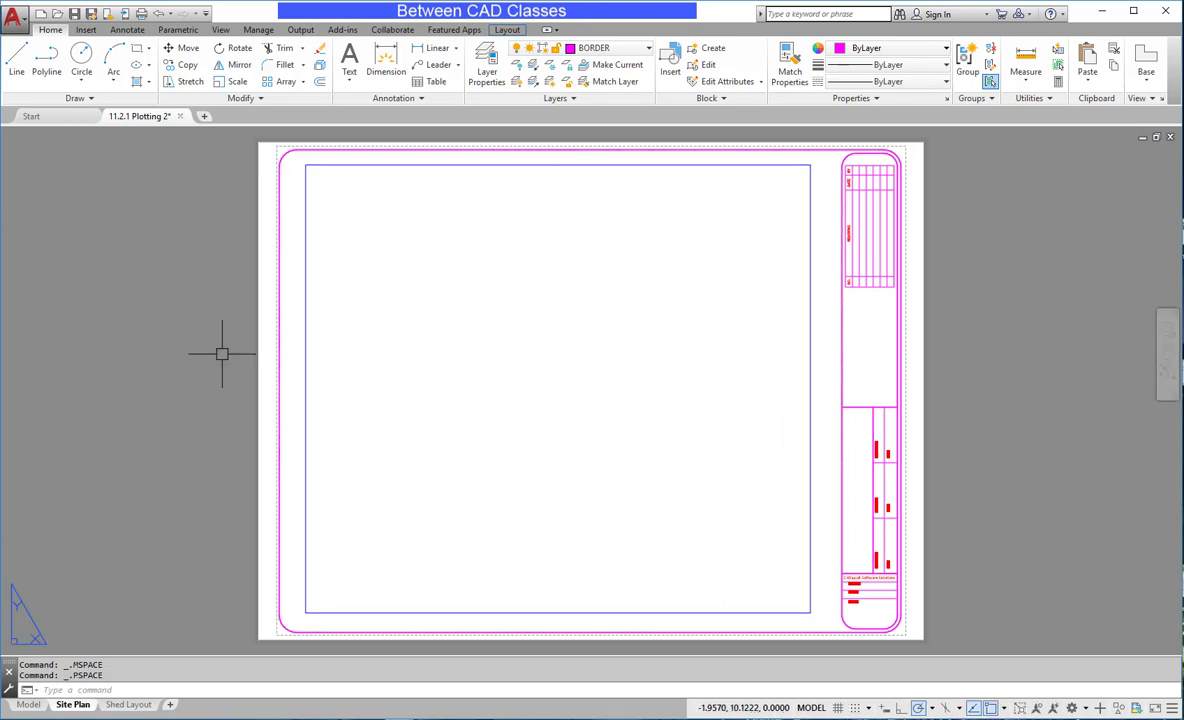
# Activate the Site Plan viewport, zoom to the drawing's extents and set the viewport scale to 1:8
pyautogui.doubleClick(536, 347)
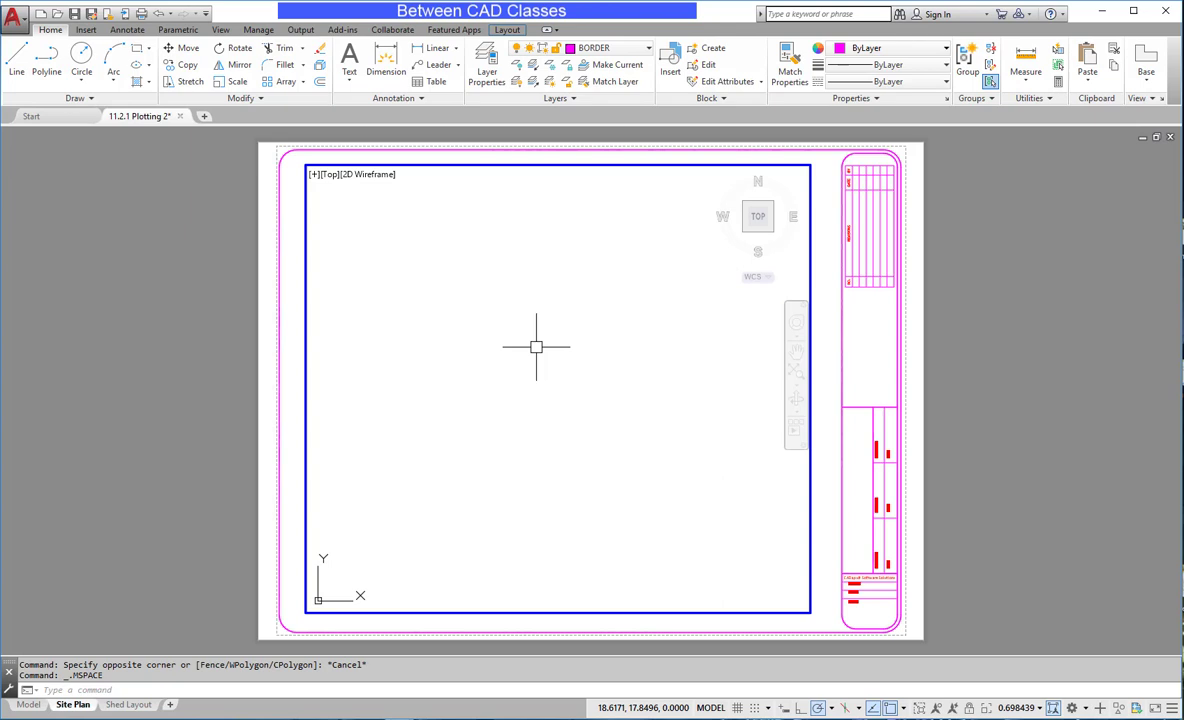
pyautogui.middleClick(538, 347)
pyautogui.middleClick(538, 347)
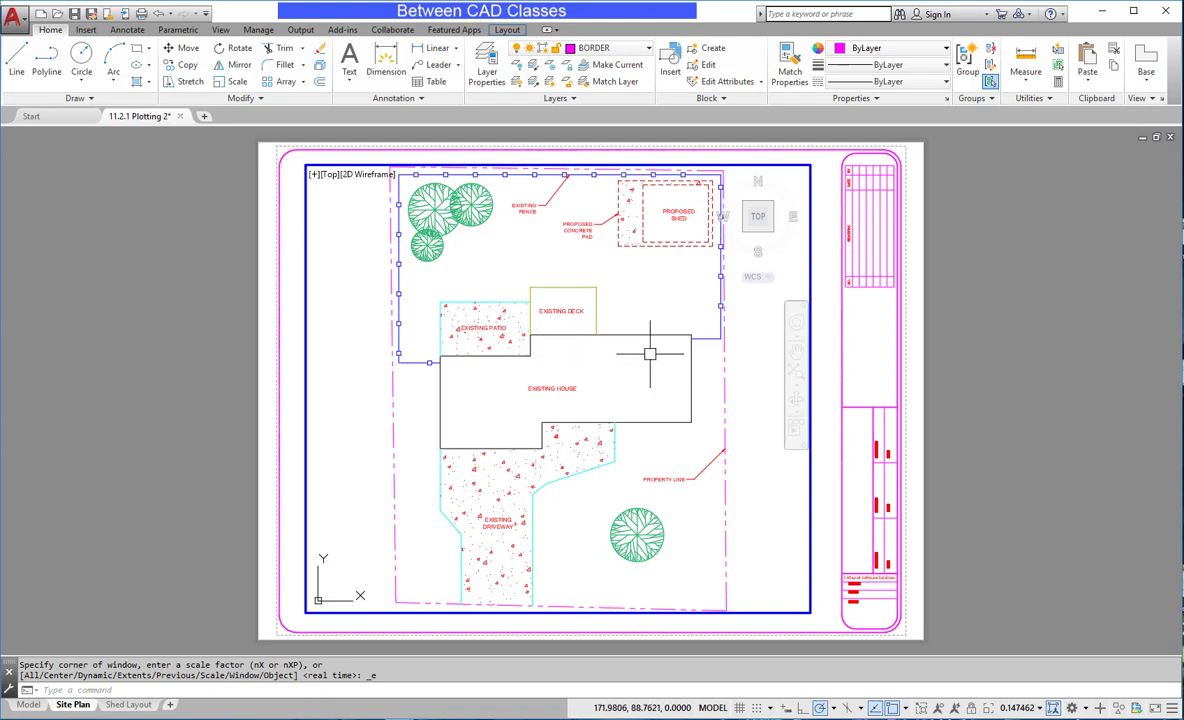
pyautogui.click(1040, 708)
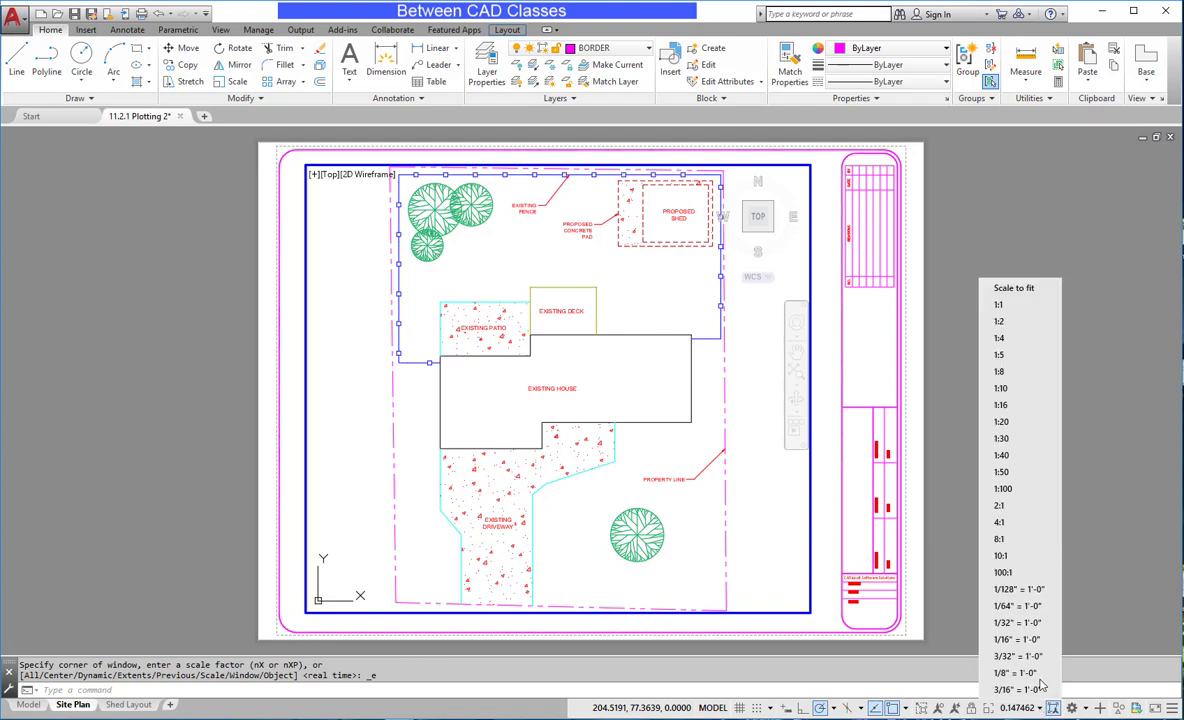
pyautogui.click(1020, 372)
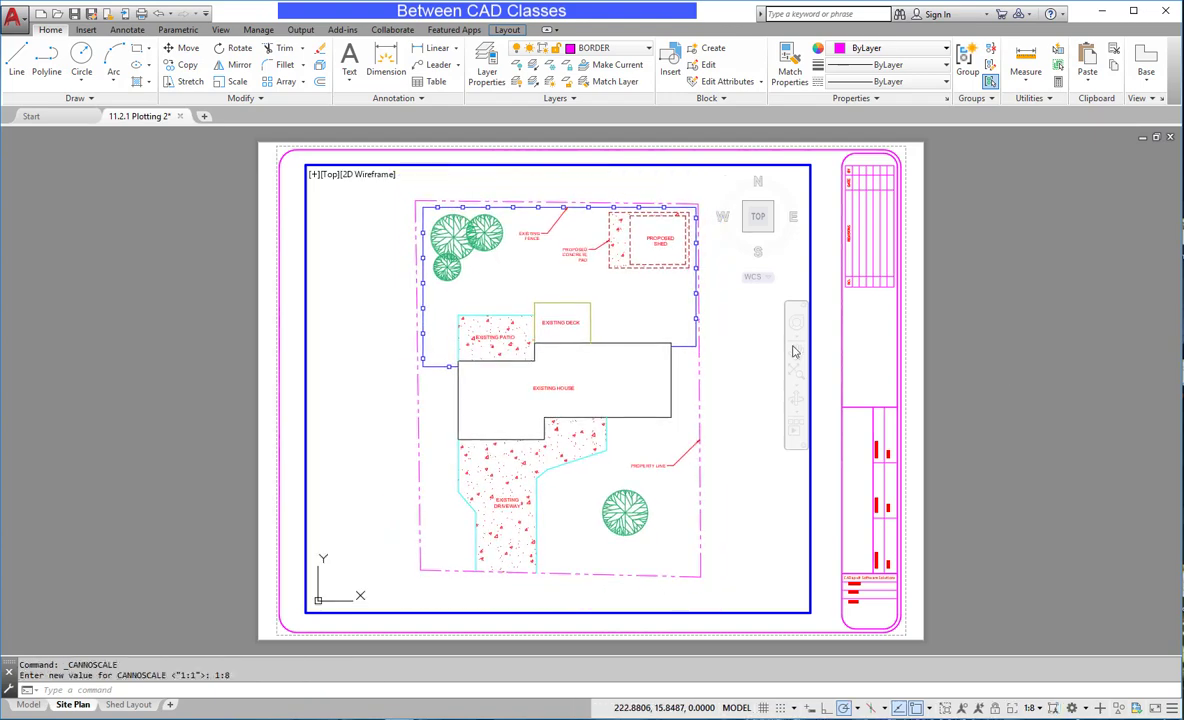
pyautogui.moveTo(746, 340)
pyautogui.mouseDown(button='middle')
pyautogui.moveTo(658, 344)
pyautogui.moveTo(753, 328)
pyautogui.moveTo(749, 340)
pyautogui.mouseUp(button='middle')
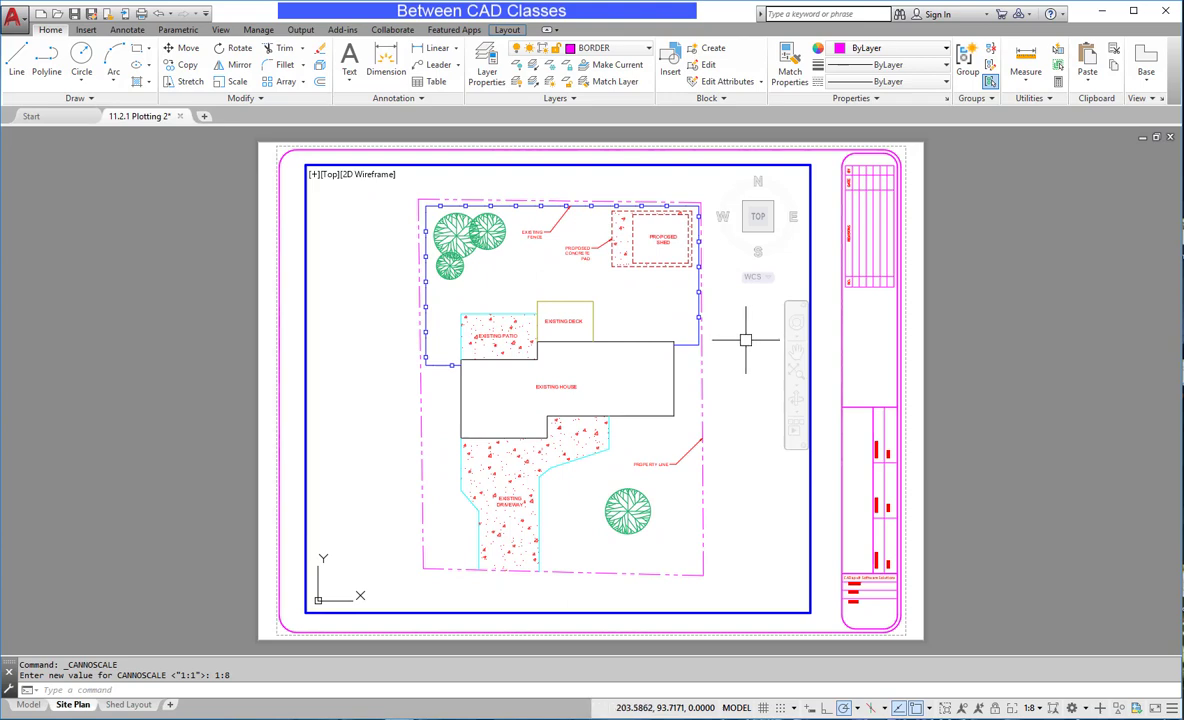
# Zoom out inside the viewport, set its scale back to 1:8 and recentre the site plan
pyautogui.scroll(-2, 745, 340)
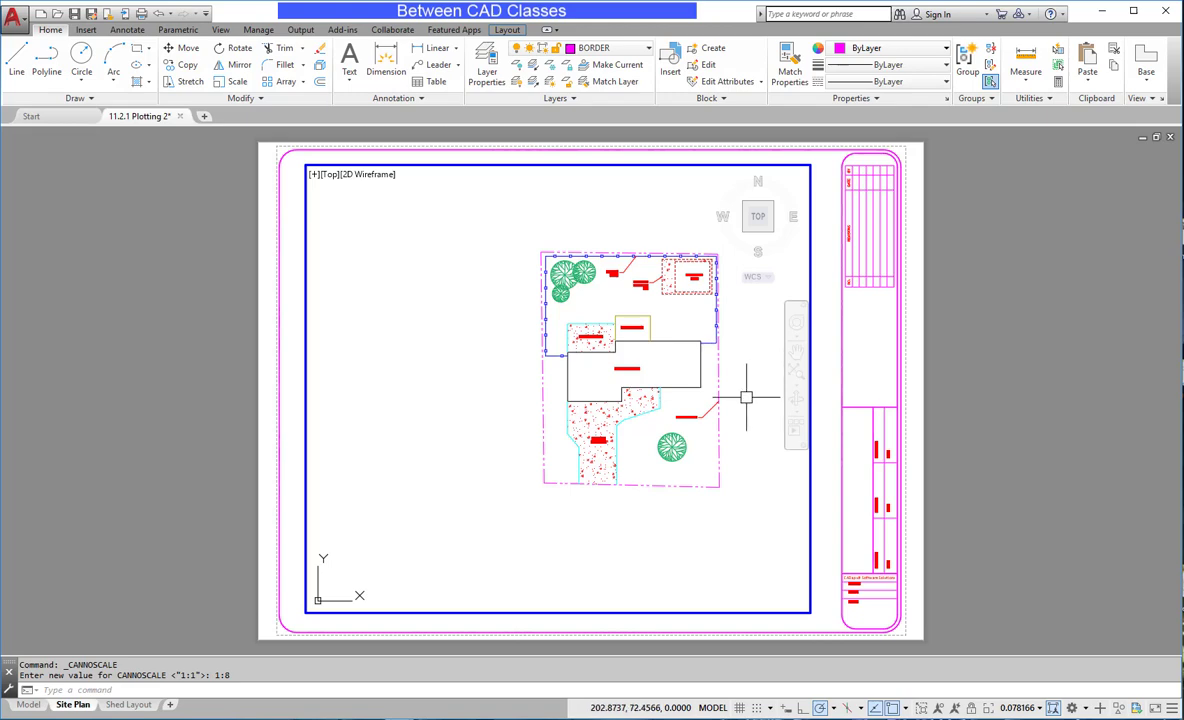
pyautogui.click(1041, 708)
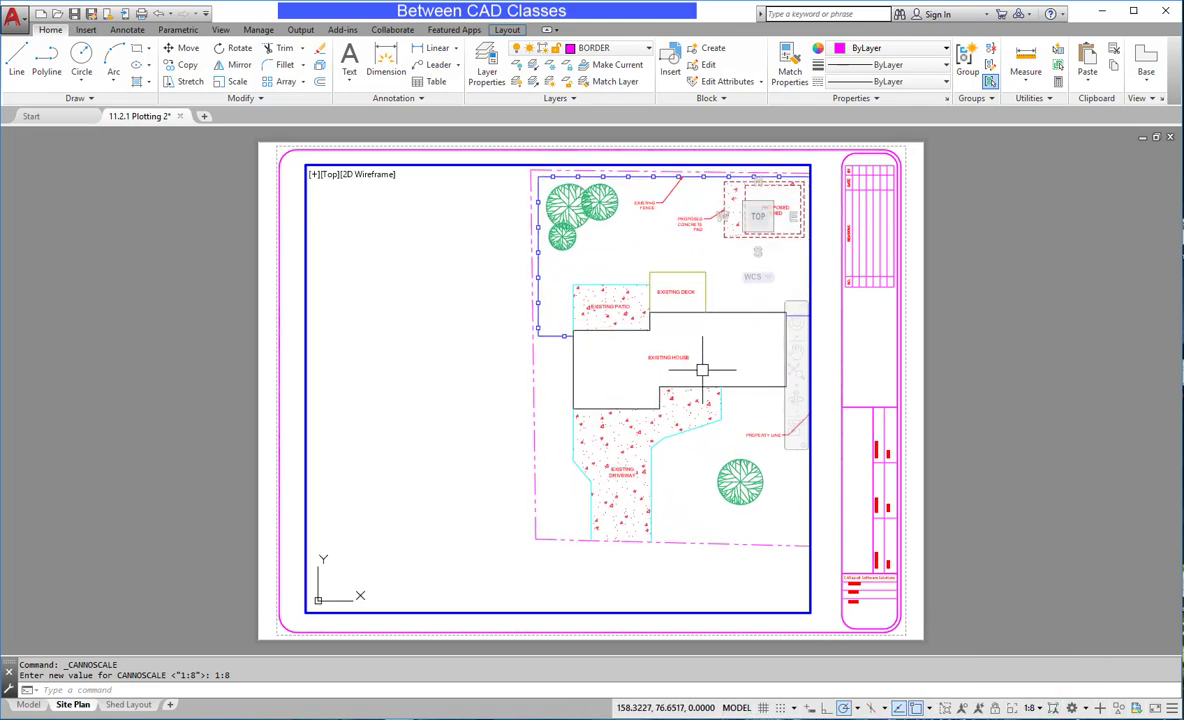
pyautogui.moveTo(713, 352); pyautogui.dragTo(602, 389, button='middle')
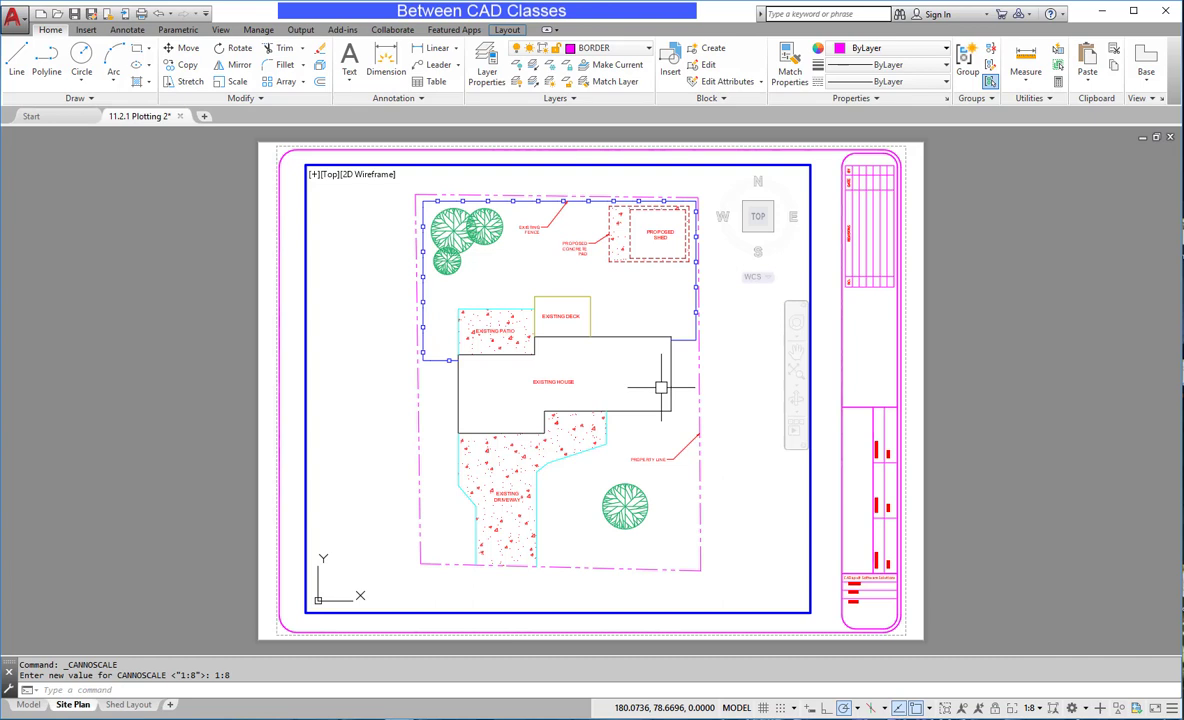
# Lock the viewport, test the lock by zooming out and in, and return to paper space
pyautogui.click(995, 708)
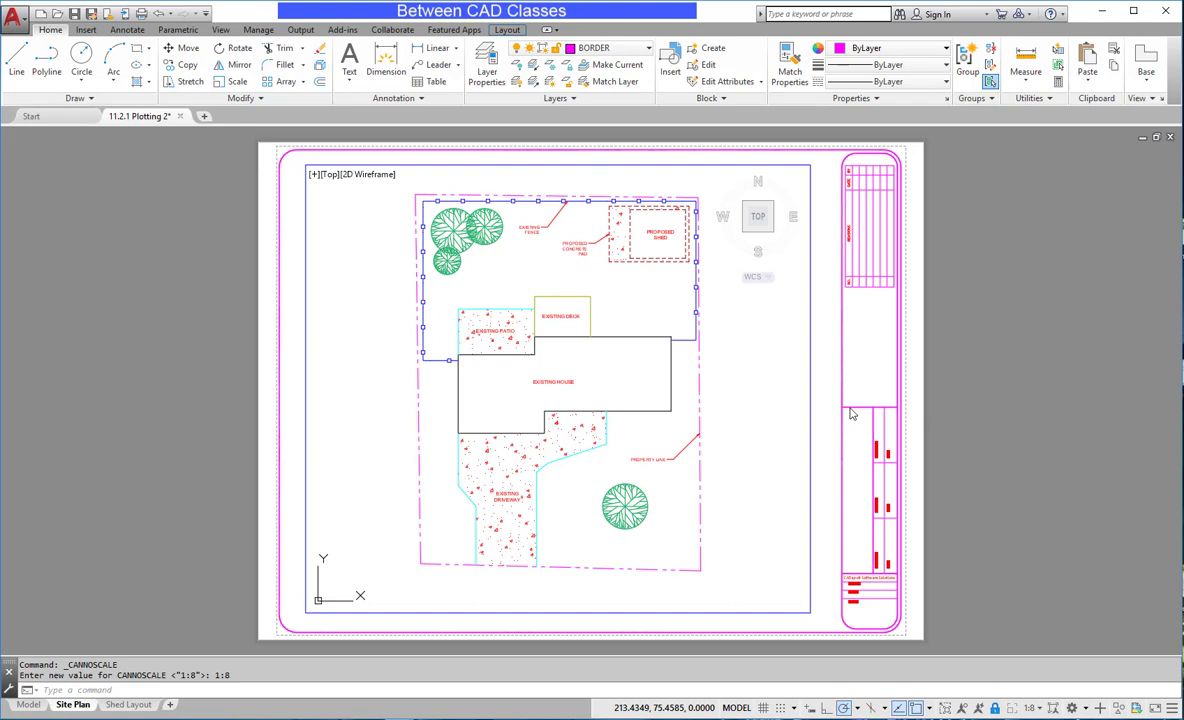
pyautogui.scroll(-3, 619, 400)
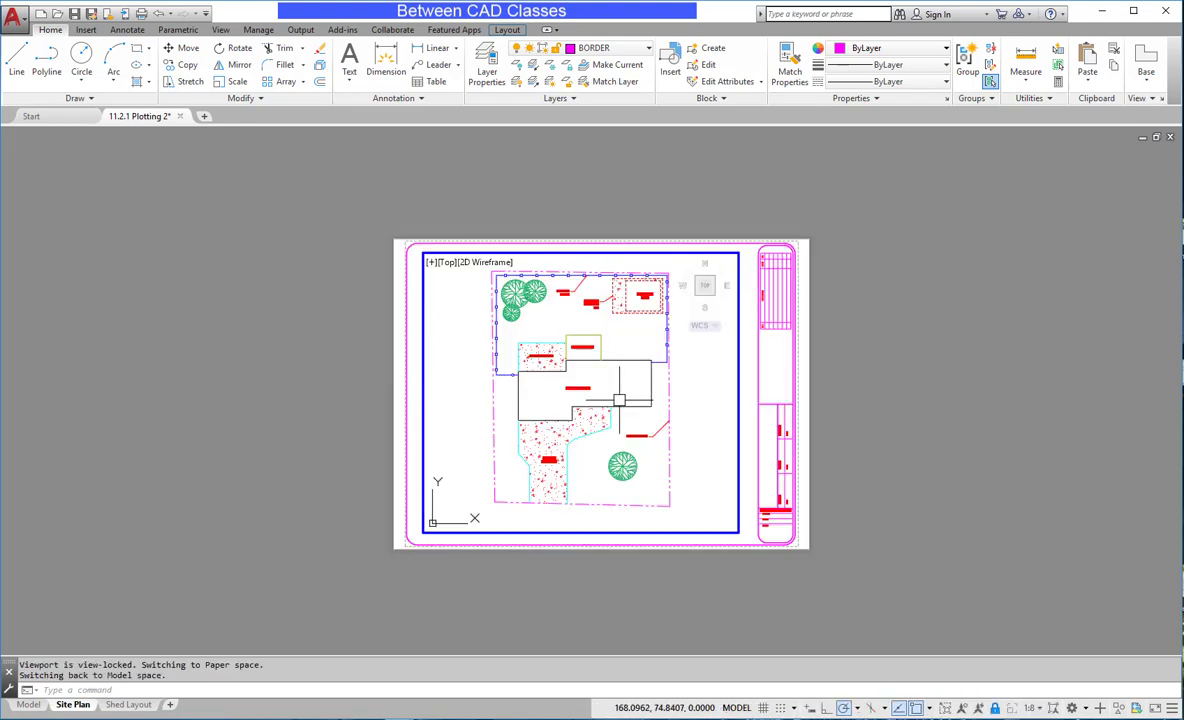
pyautogui.scroll(3, 619, 400)
pyautogui.moveTo(619, 400); pyautogui.dragTo(667, 391, button='middle')
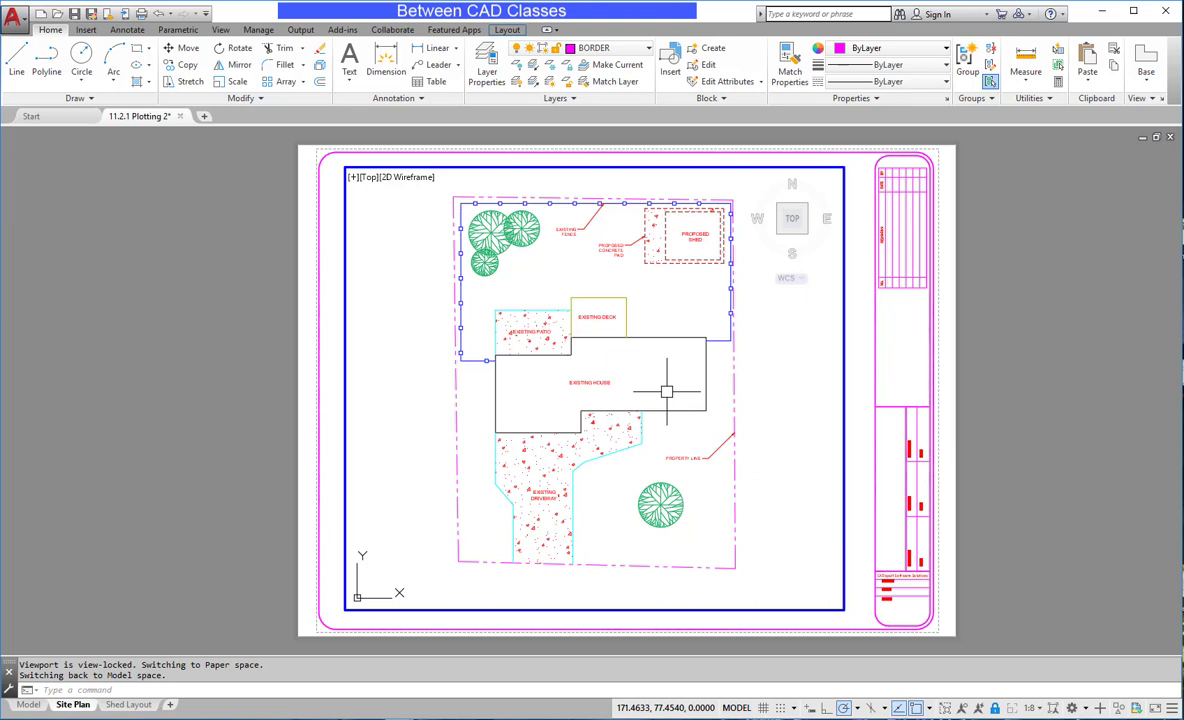
pyautogui.doubleClick(1026, 355)
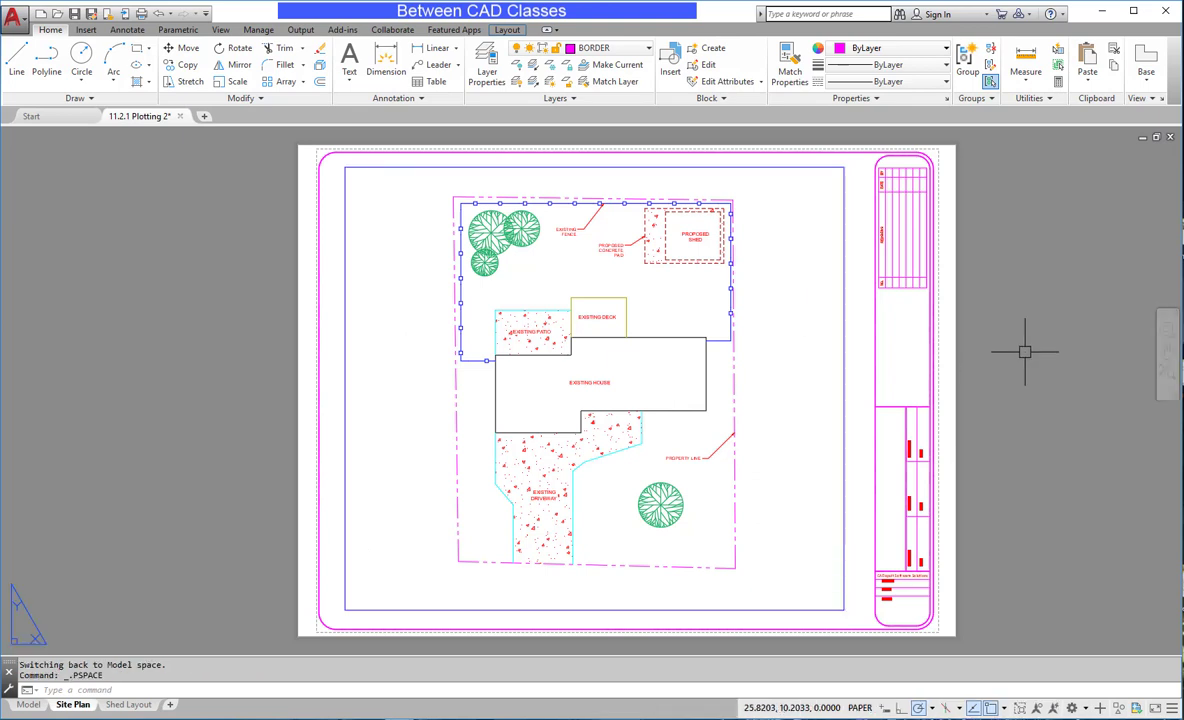
# Open the Shed Layout and delete its existing viewport
pyautogui.click(127, 704)
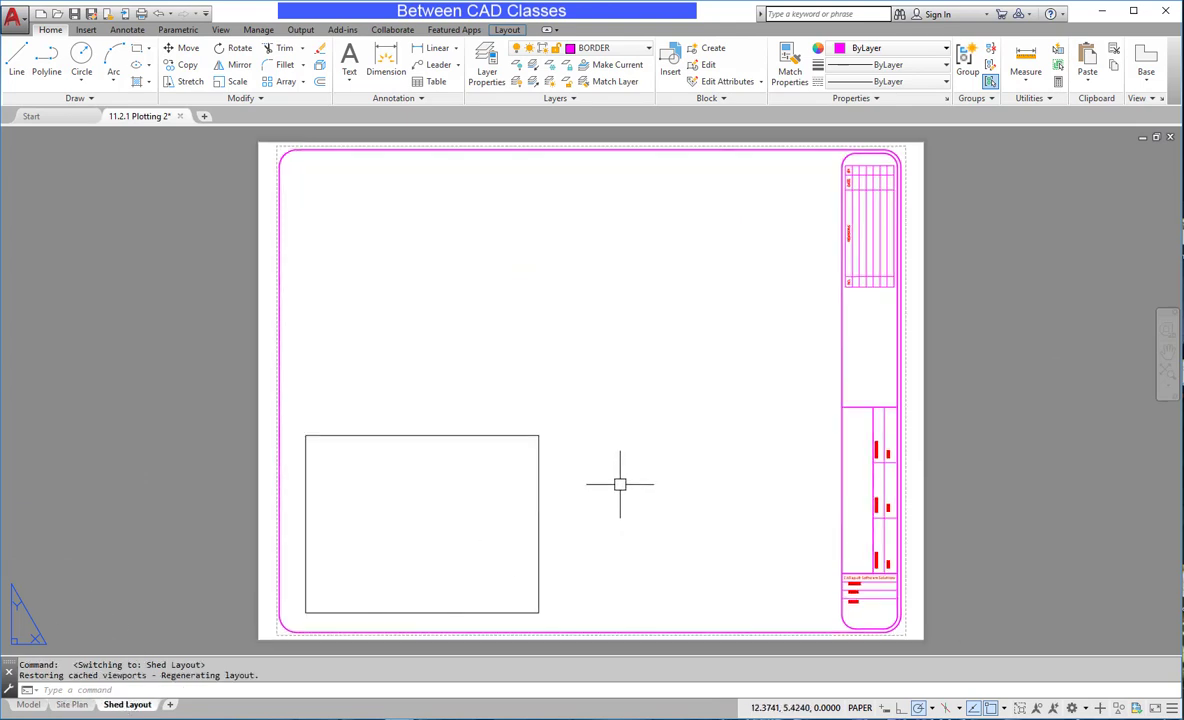
pyautogui.click(540, 468)
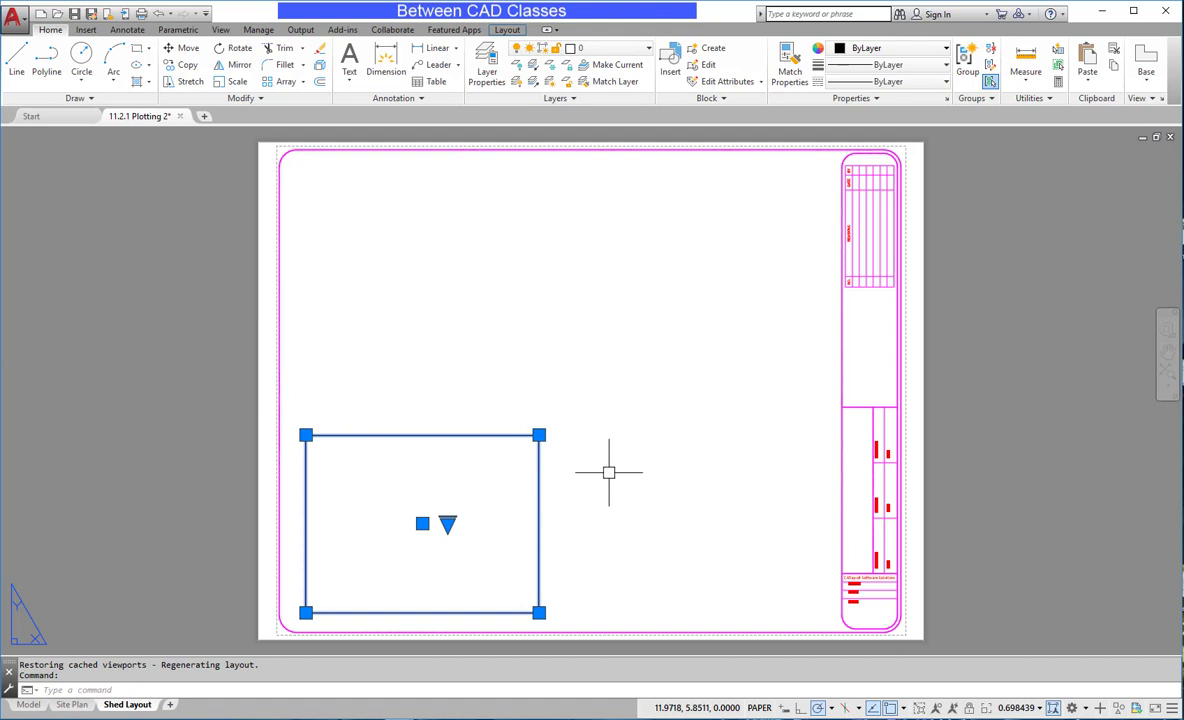
pyautogui.press('Delete')
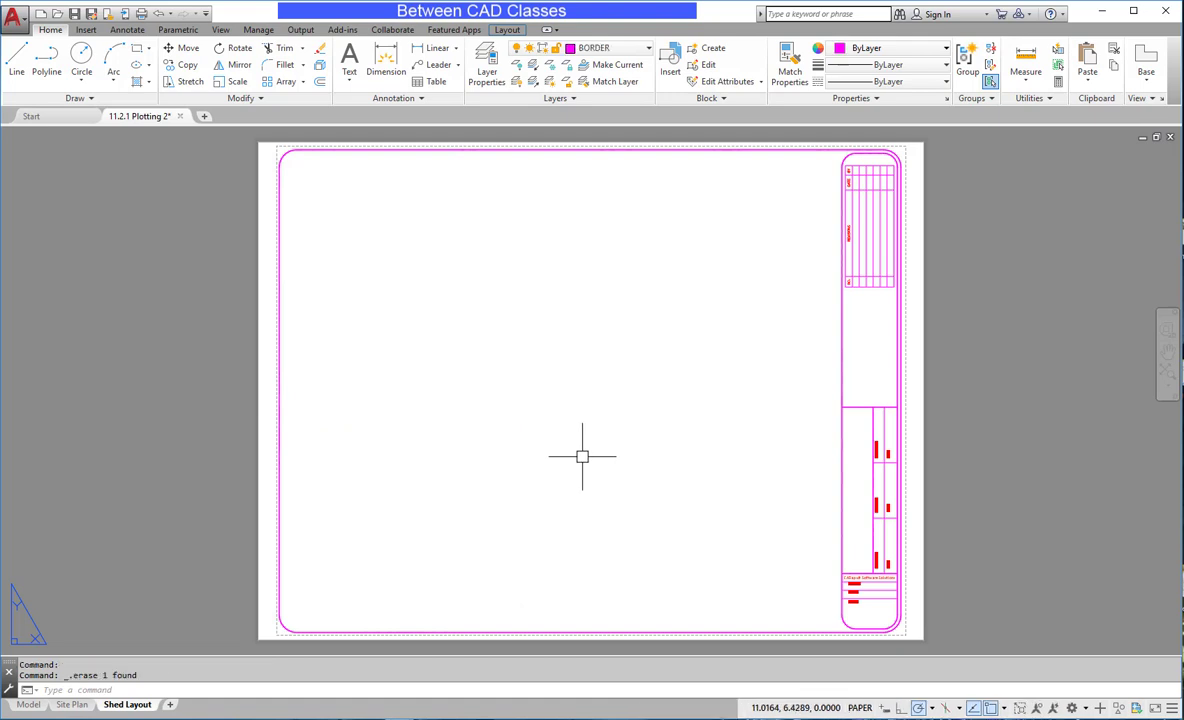
# Create a tall rectangular viewport covering the left half of the Shed Layout's drawing area
pyautogui.click(512, 30)
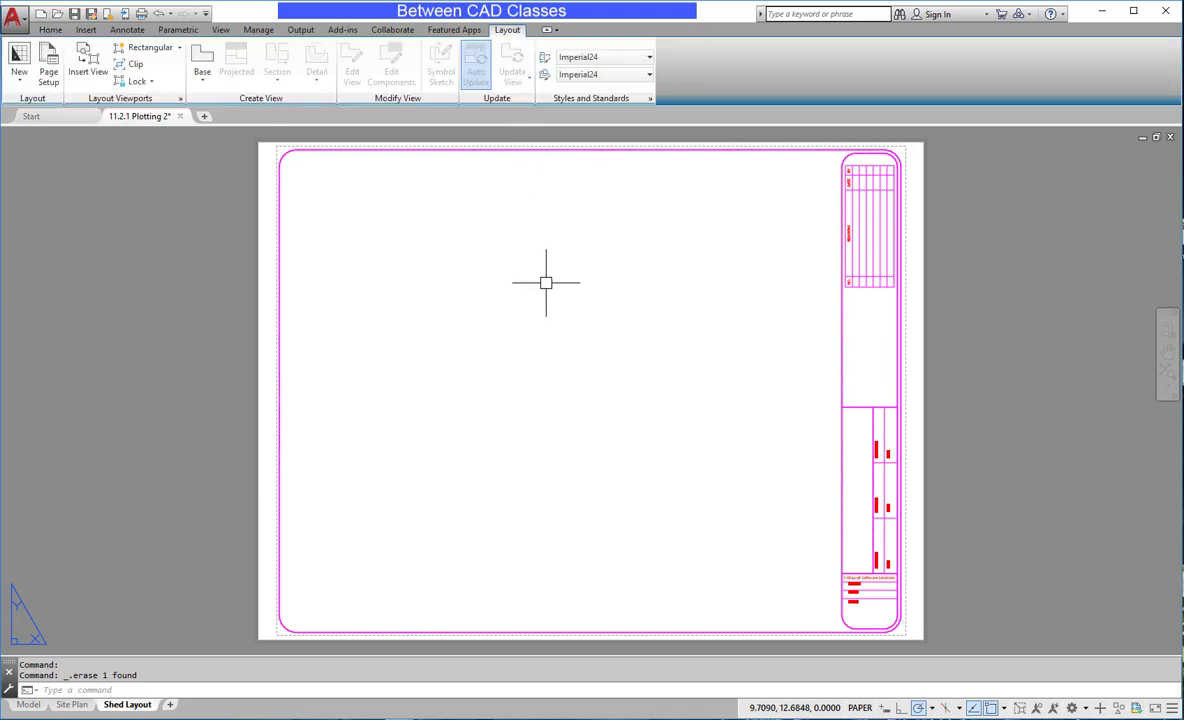
pyautogui.click(150, 48)
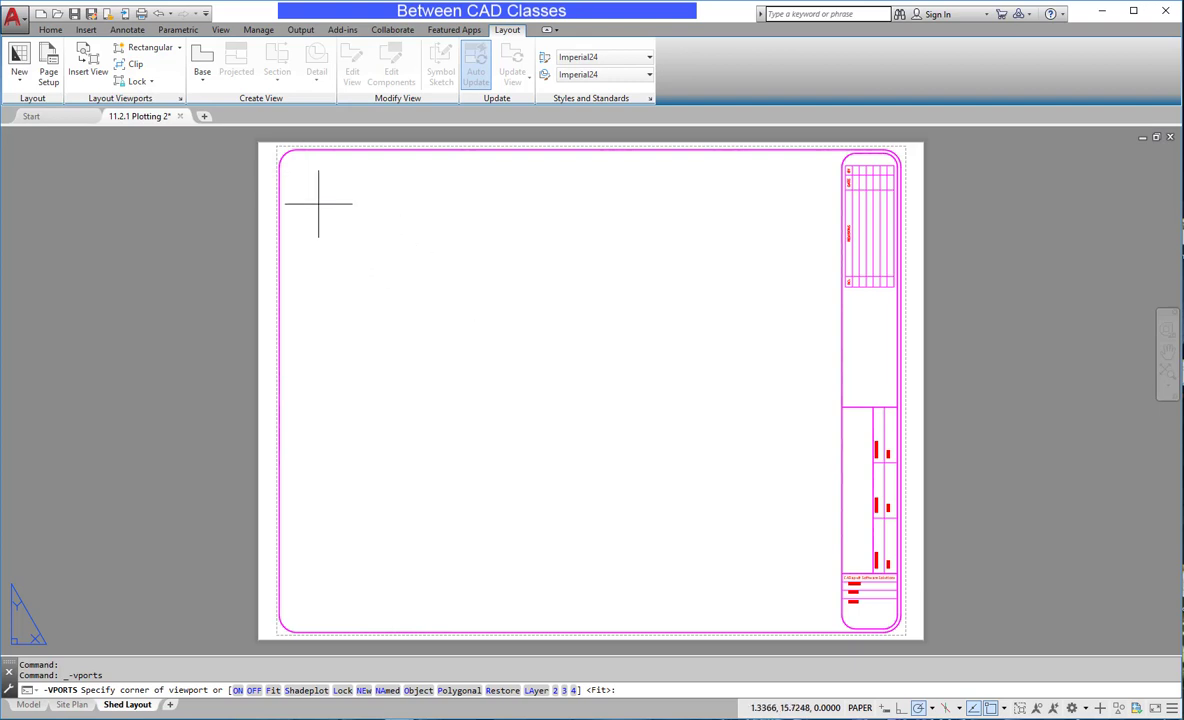
pyautogui.click(307, 175)
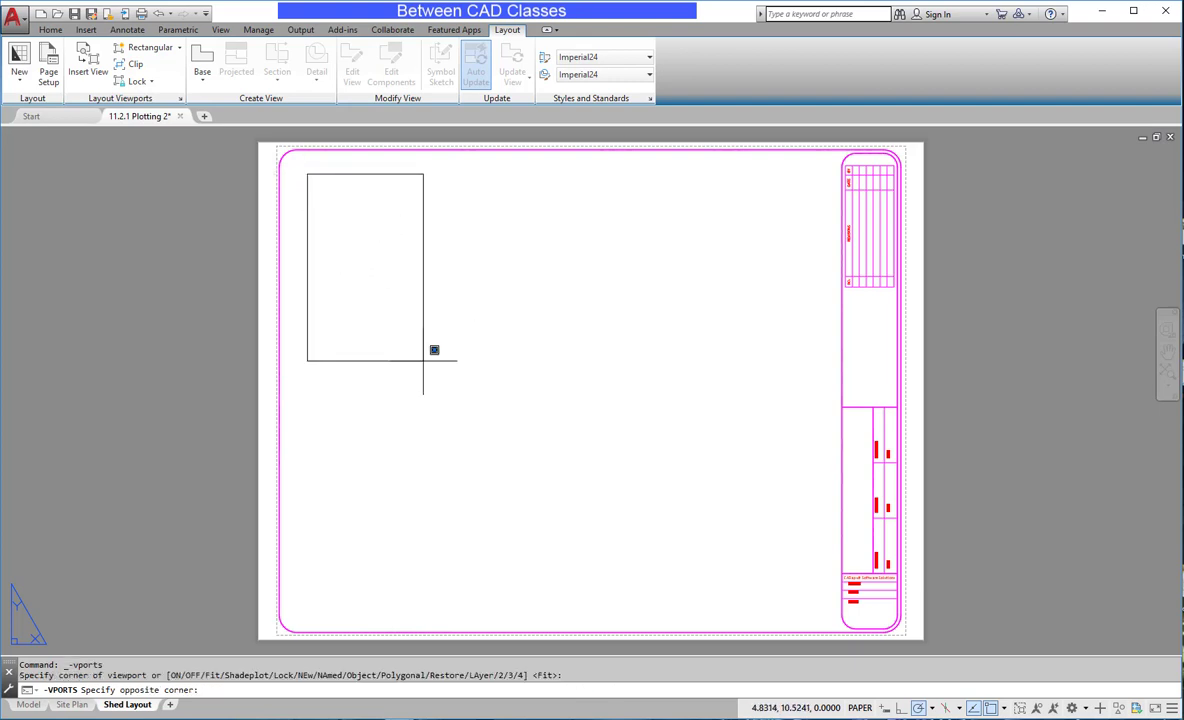
pyautogui.click(575, 597)
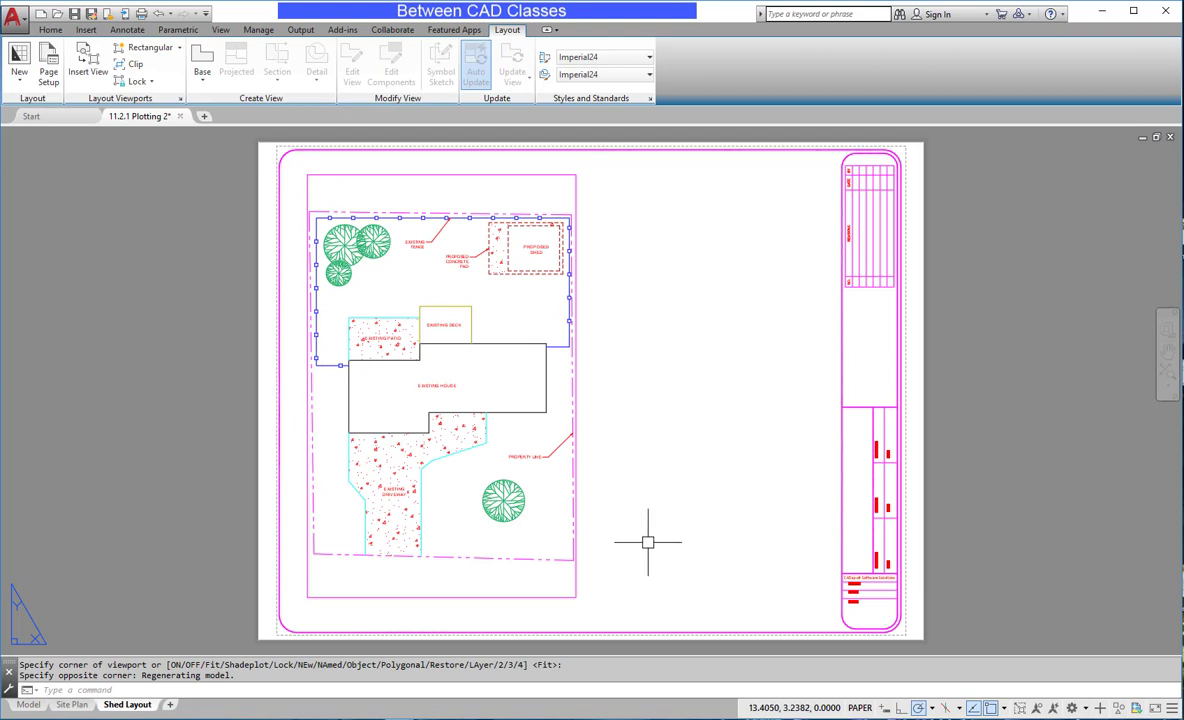
# Create a smaller rectangular viewport beside the first one, level with its upper edge and reaching near the title block
pyautogui.click(145, 50)
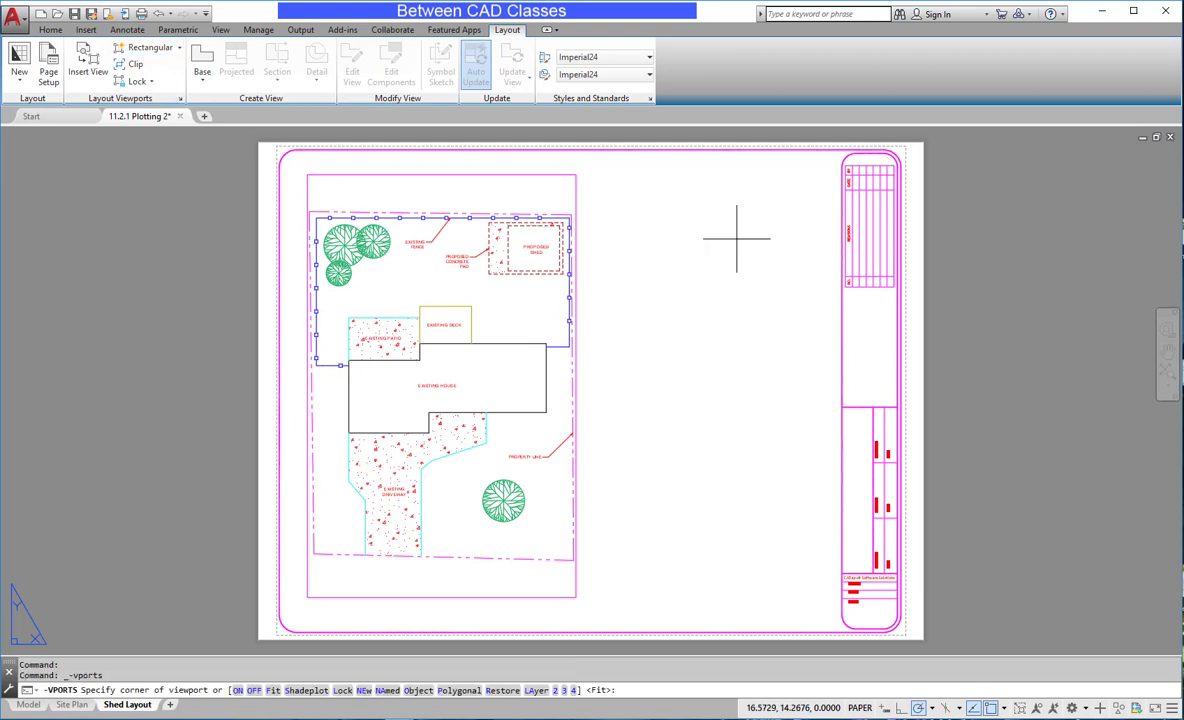
pyautogui.click(591, 175)
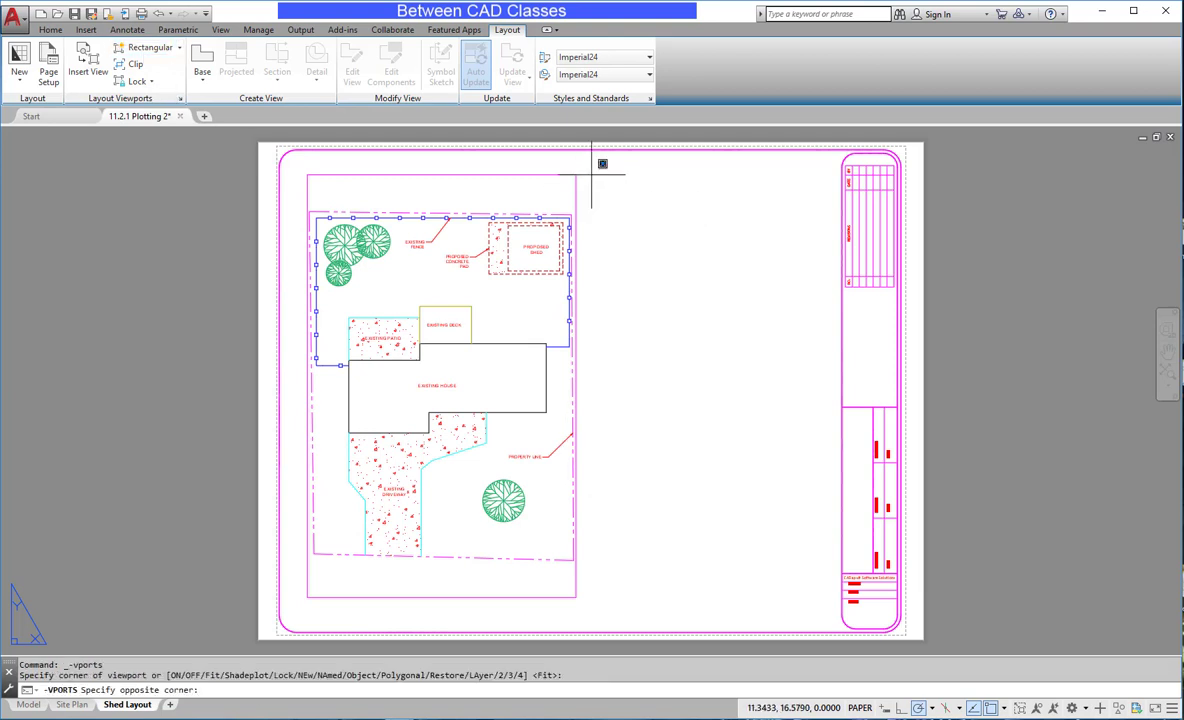
pyautogui.click(823, 430)
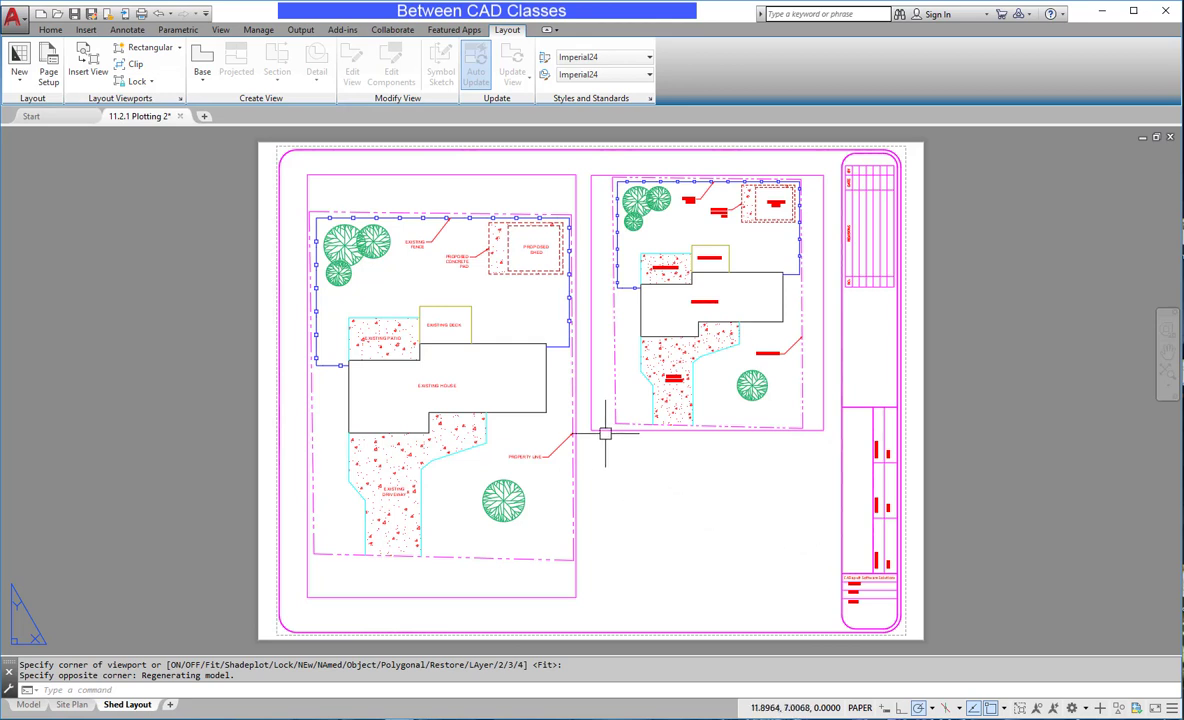
# Move both Shed Layout viewports to the VIEWPORTS layer and clear the selection
pyautogui.click(591, 402)
pyautogui.click(575, 563)
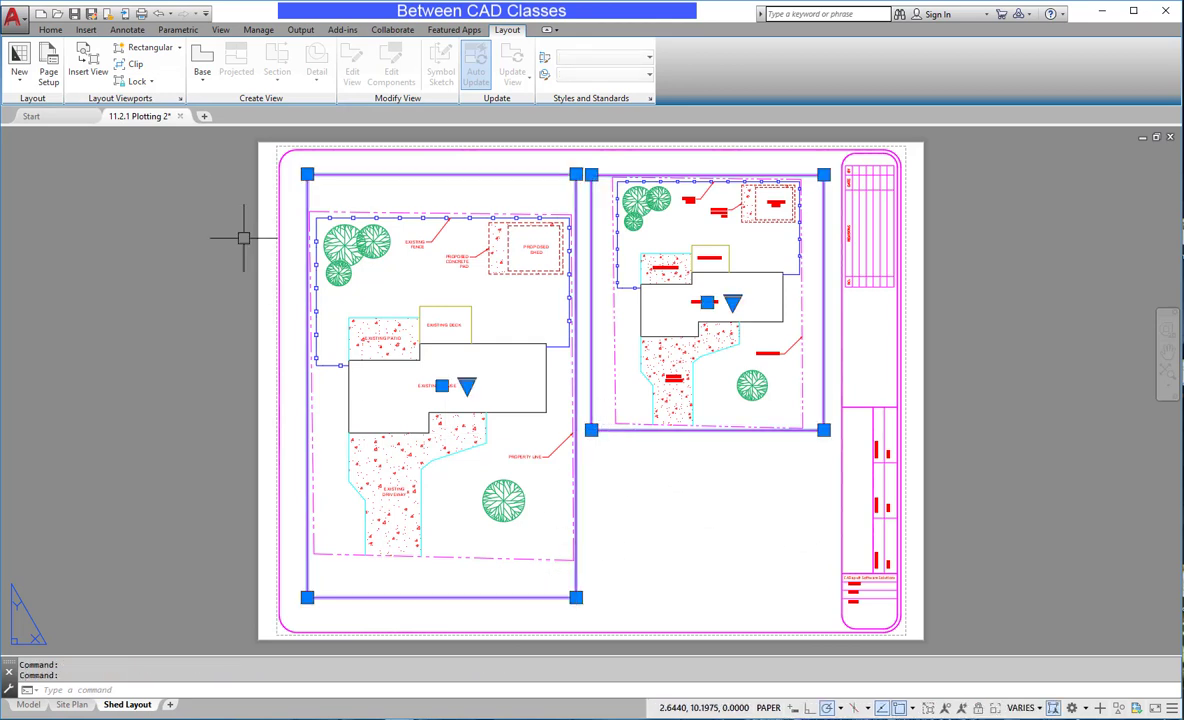
pyautogui.click(51, 30)
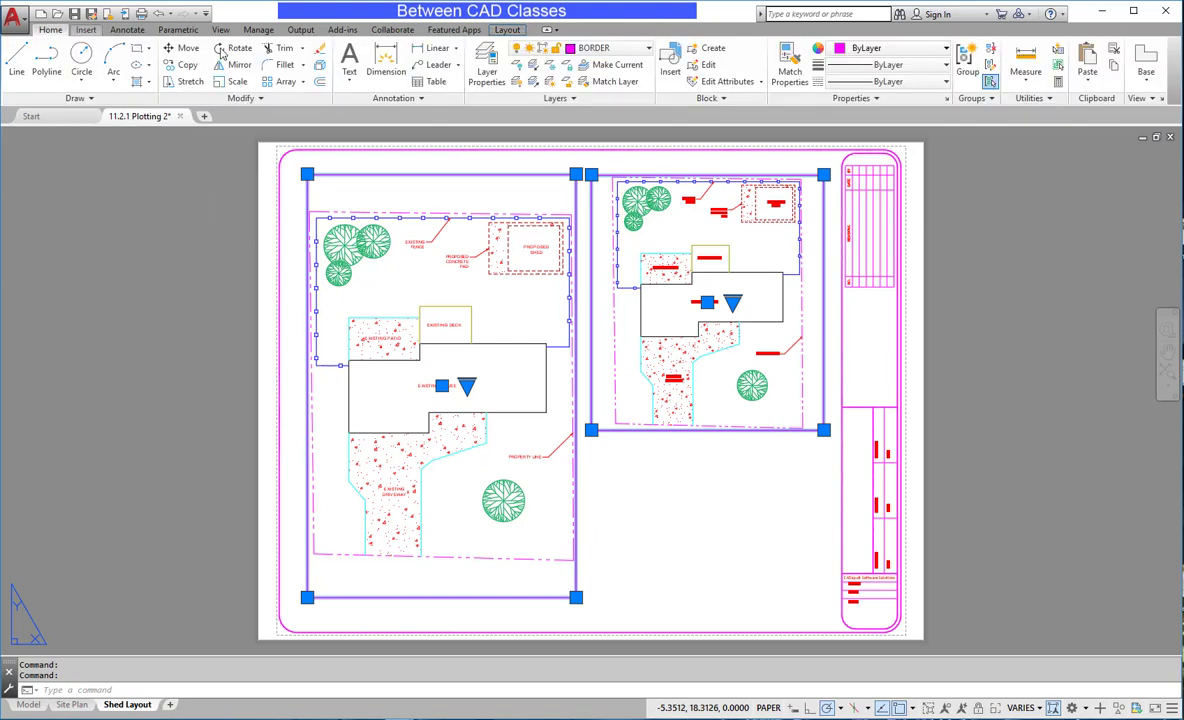
pyautogui.click(600, 48)
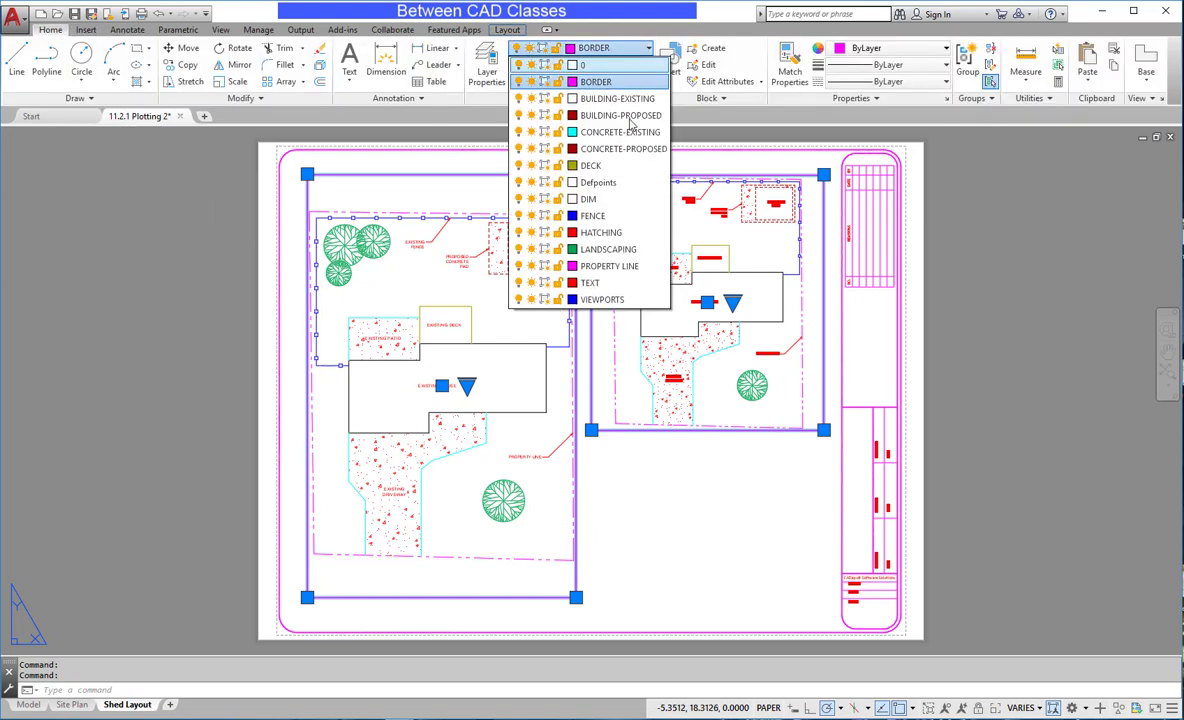
pyautogui.click(603, 299)
pyautogui.press('Escape')
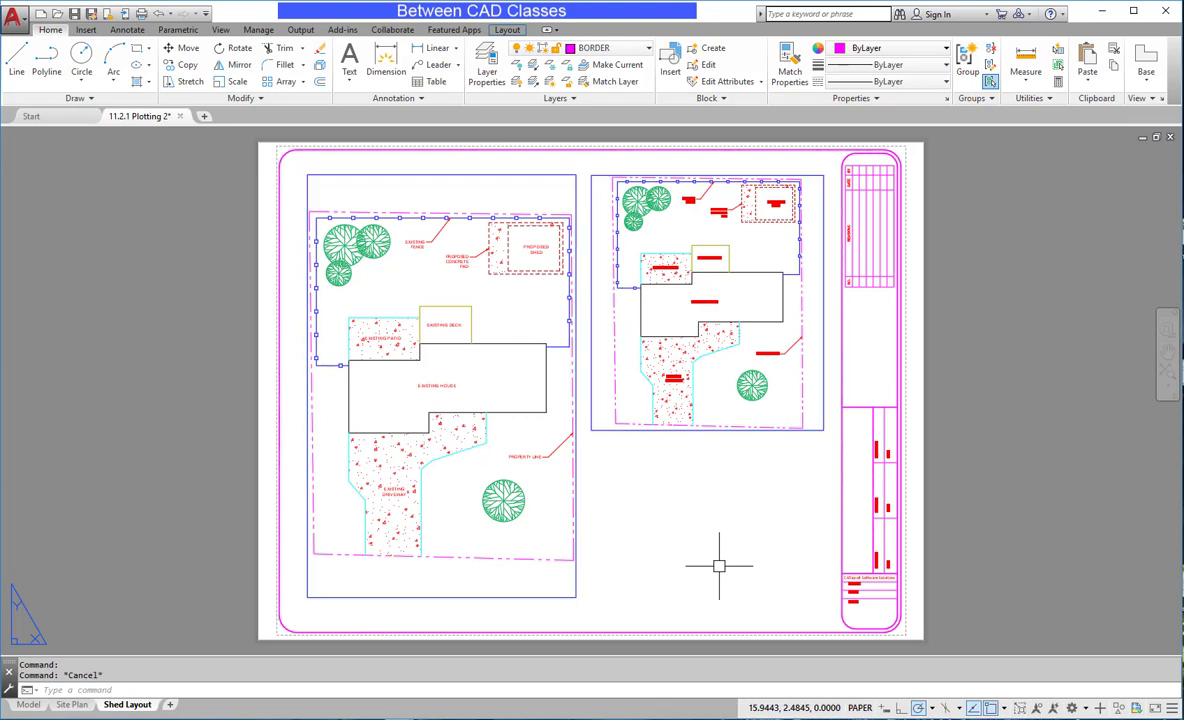
# Set the tall viewport's scale to 1:10 with the whole site plan centred in it, and lock the viewport
pyautogui.click(393, 375)
pyautogui.doubleClick(393, 375)
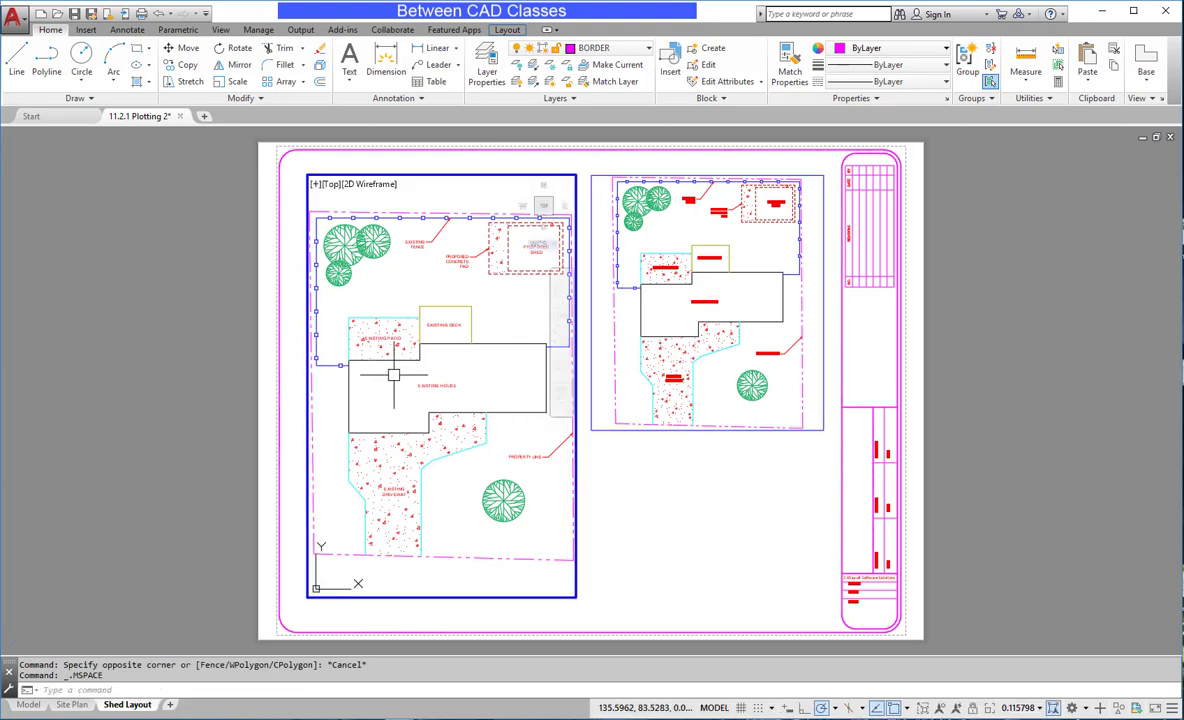
pyautogui.scroll(-2, 462, 385)
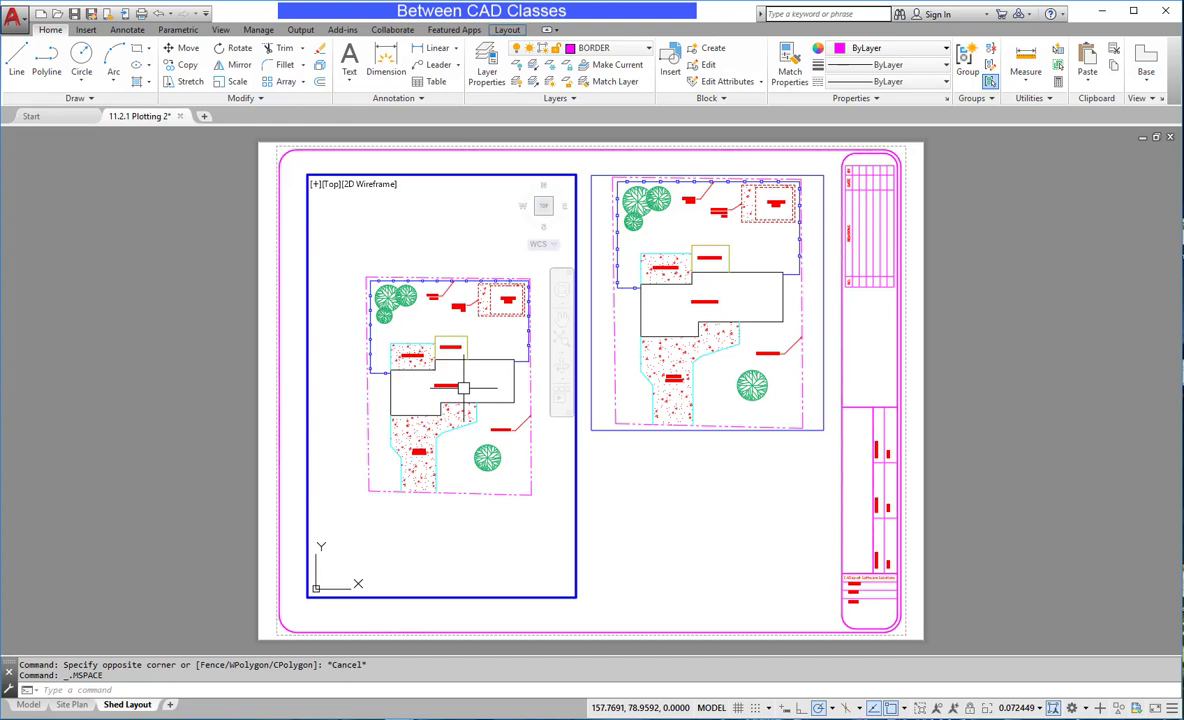
pyautogui.click(1039, 707)
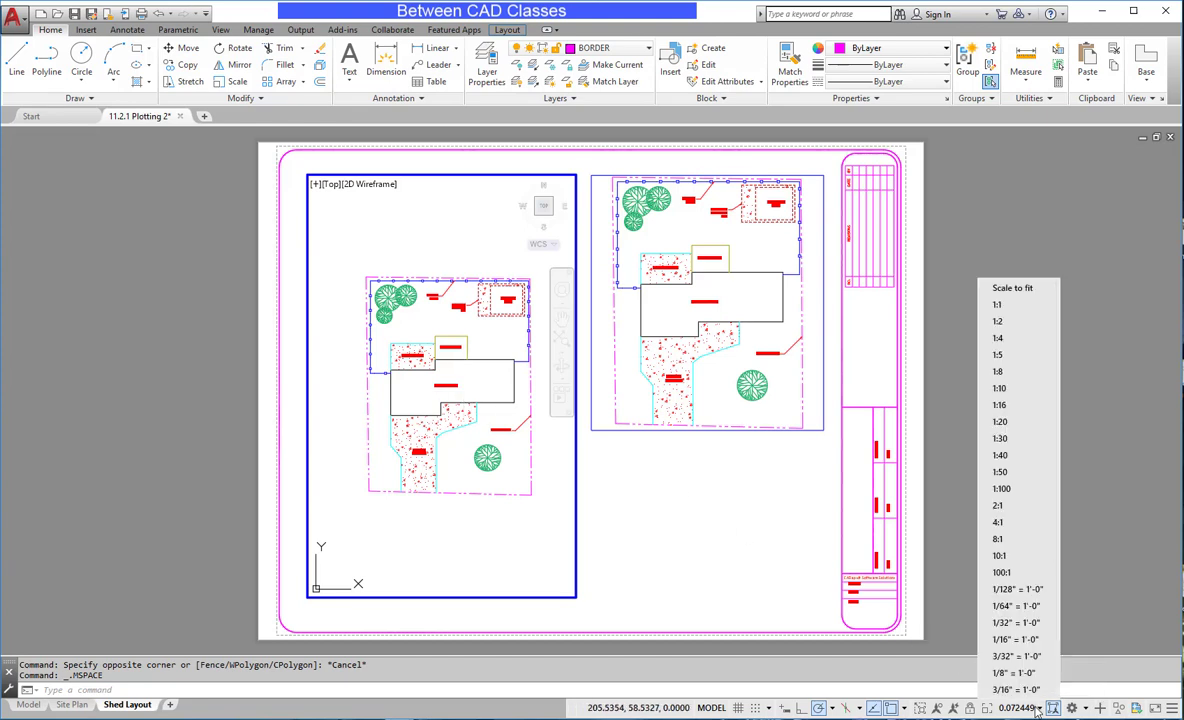
pyautogui.click(1014, 396)
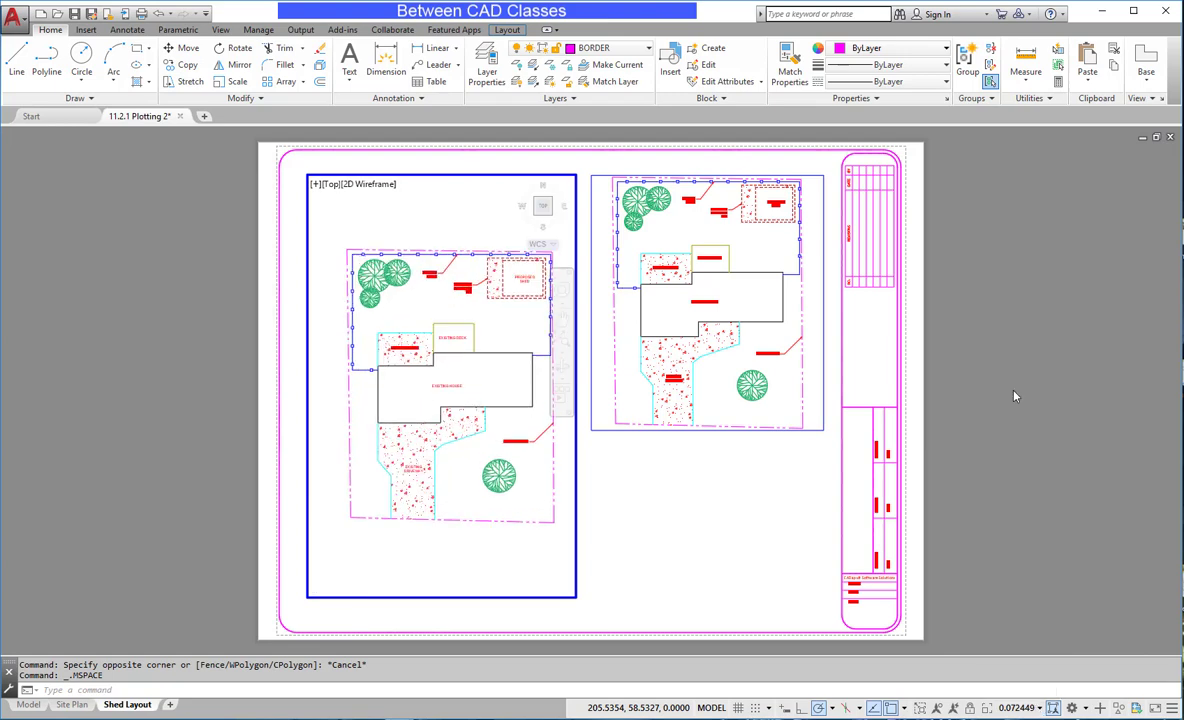
pyautogui.moveTo(555, 461); pyautogui.dragTo(538, 465, button='middle')
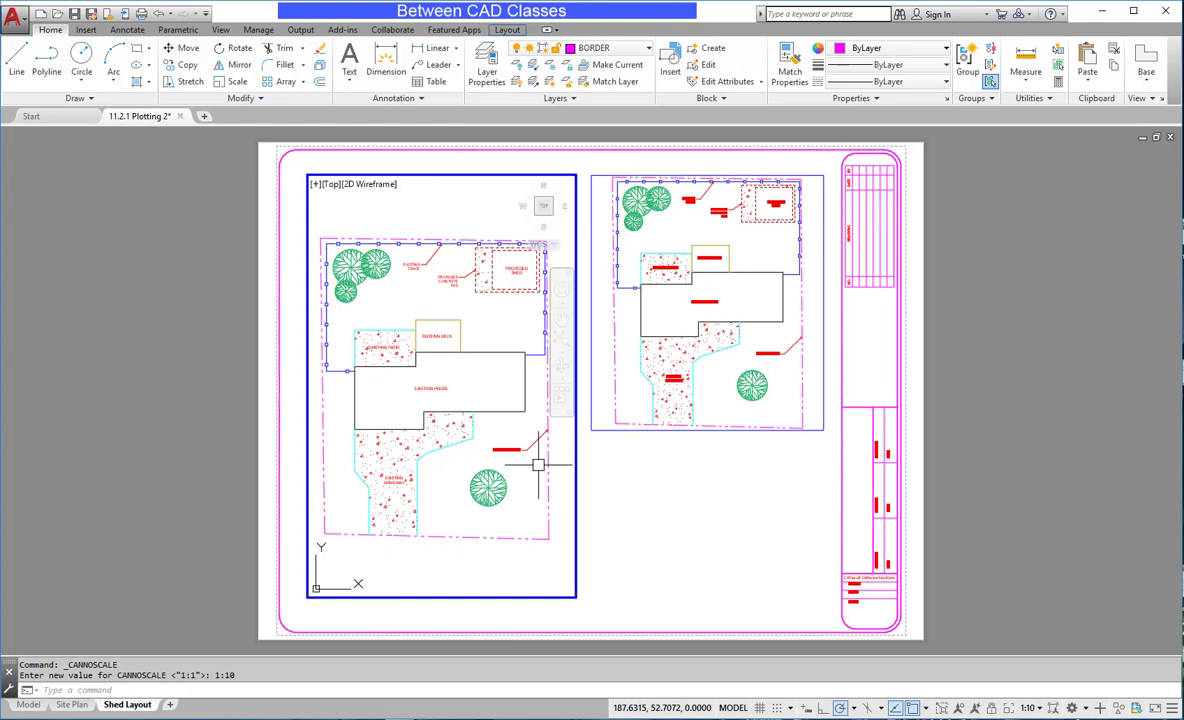
pyautogui.click(991, 708)
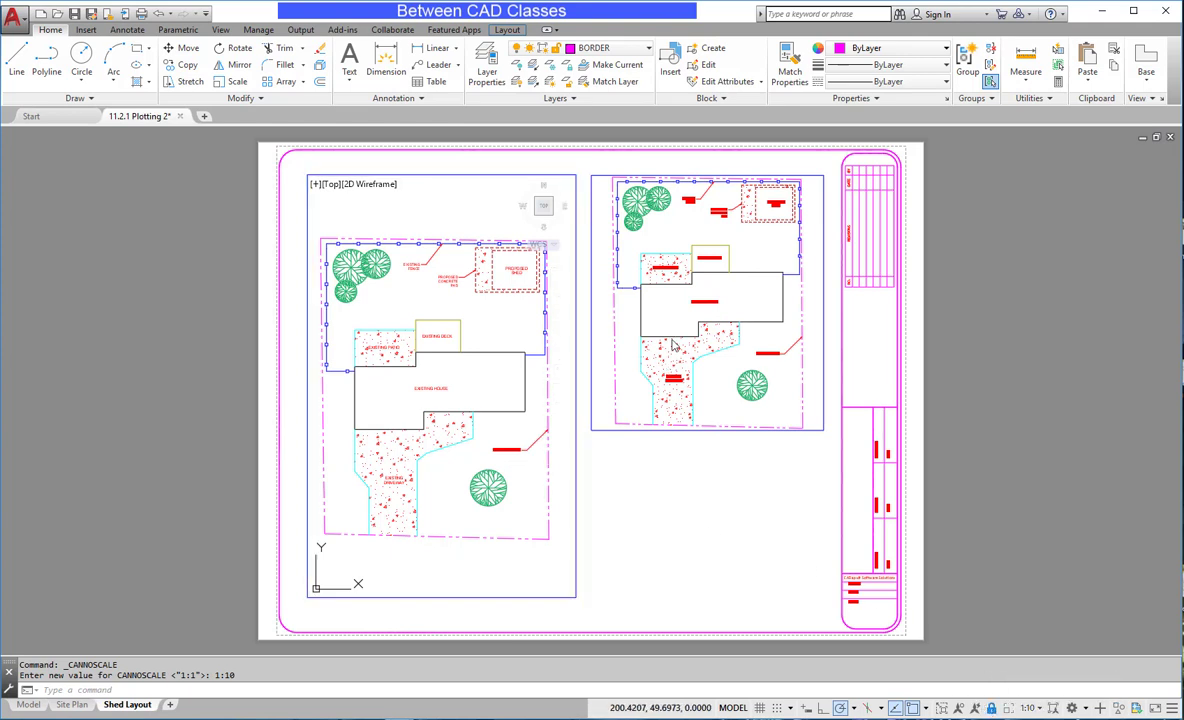
# Frame the proposed shed in the smaller viewport and set that viewport's scale to 1:4
pyautogui.click(730, 338)
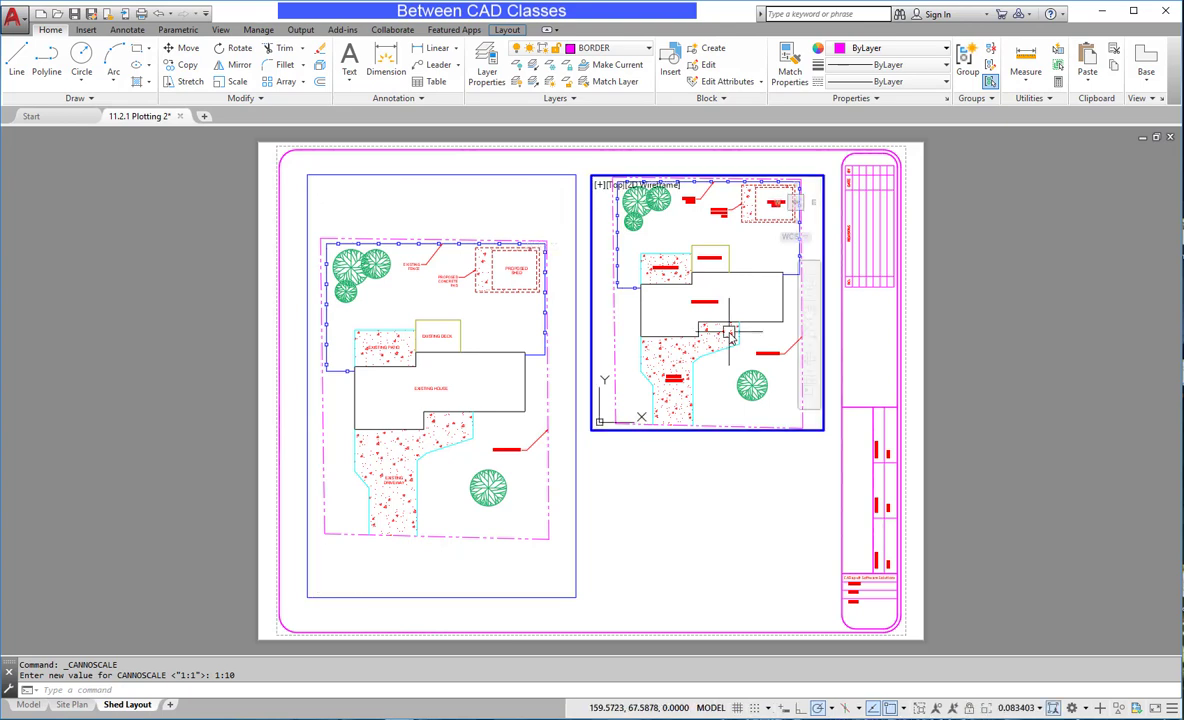
pyautogui.moveTo(703, 193); pyautogui.dragTo(687, 312, button='middle')
pyautogui.scroll(3, 705, 310)
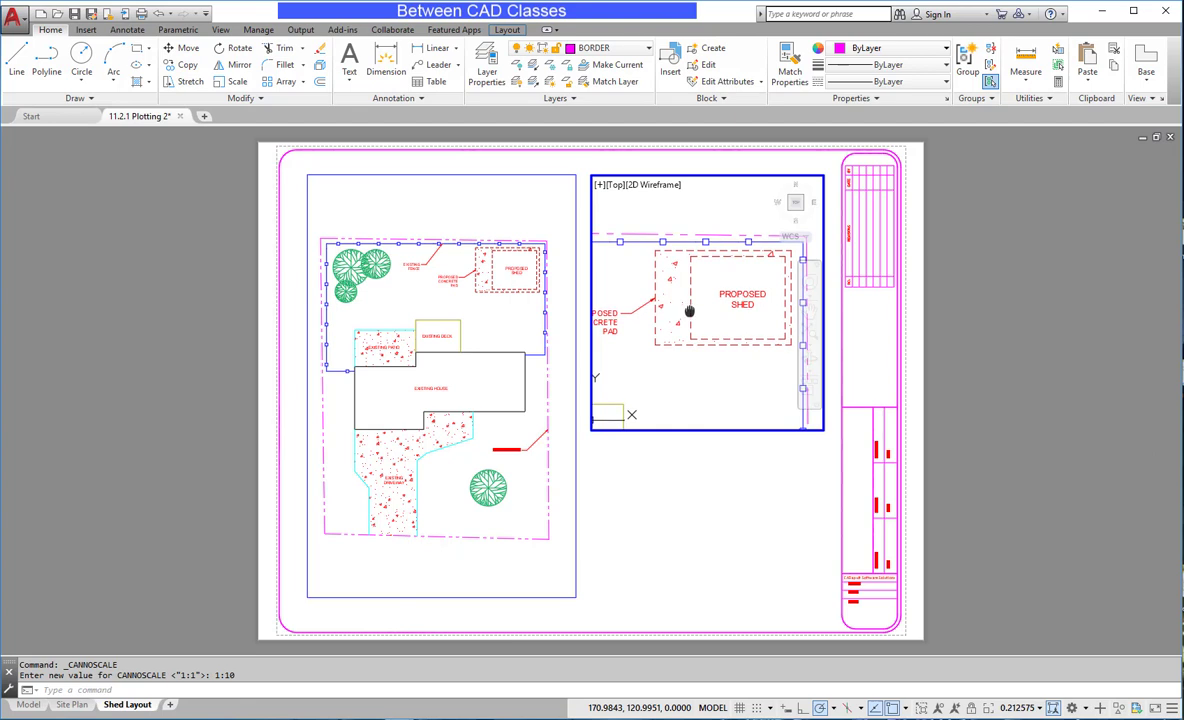
pyautogui.click(1040, 708)
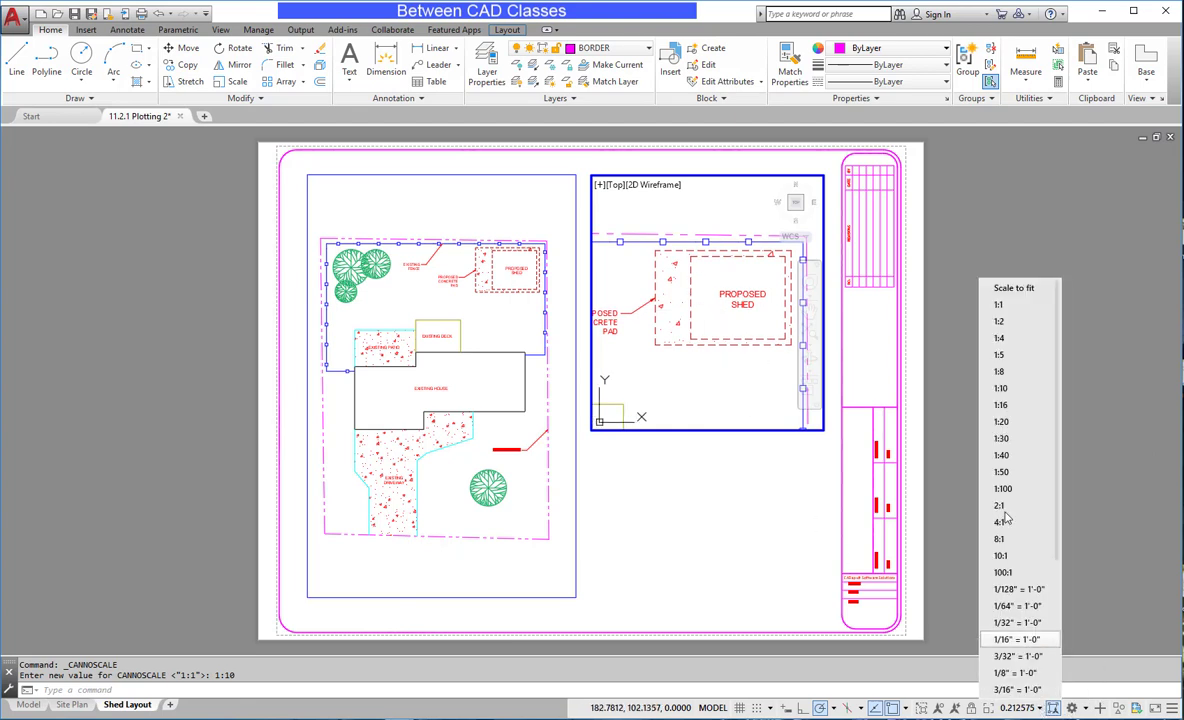
pyautogui.click(1000, 338)
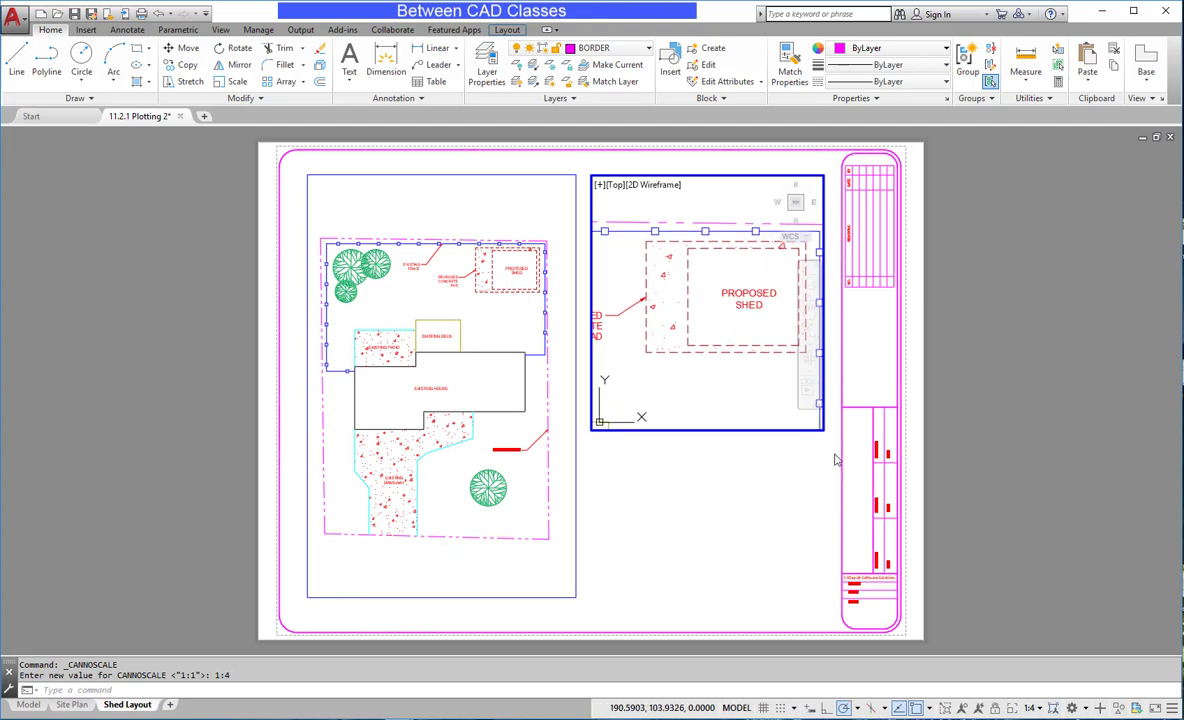
# Centre the proposed shed within the smaller viewport, lock its display, and return to paper space
pyautogui.moveTo(755, 362); pyautogui.dragTo(733, 362, button='middle')
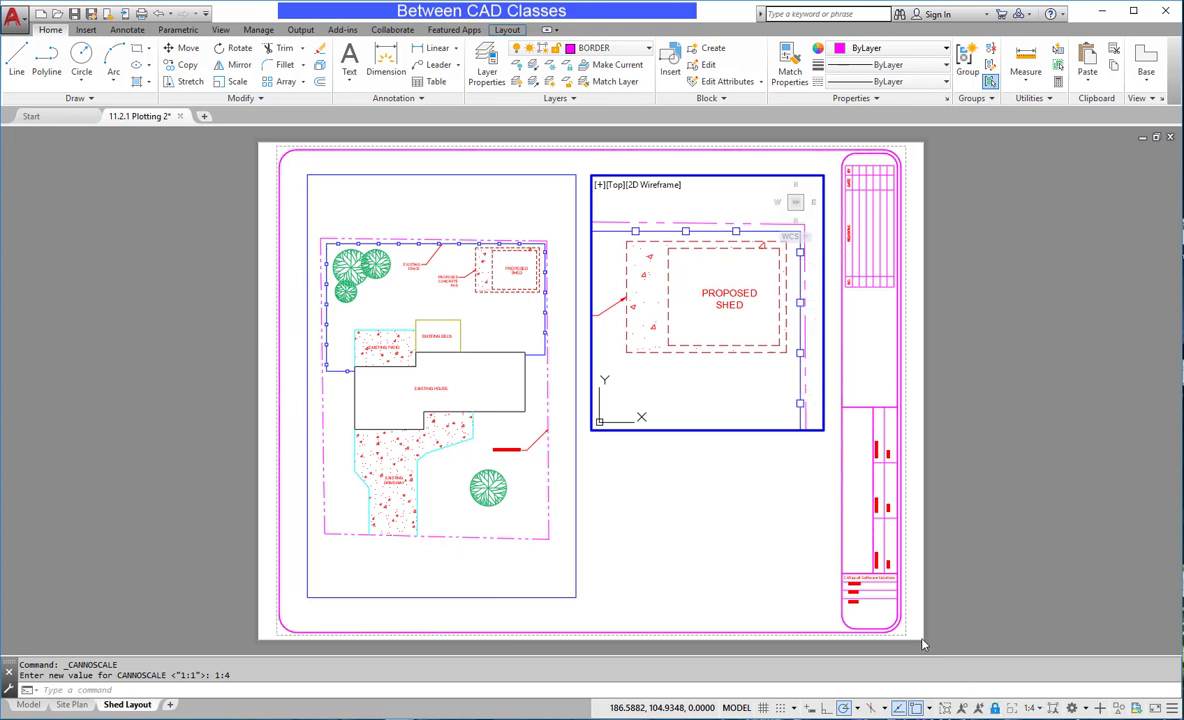
pyautogui.doubleClick(678, 490)
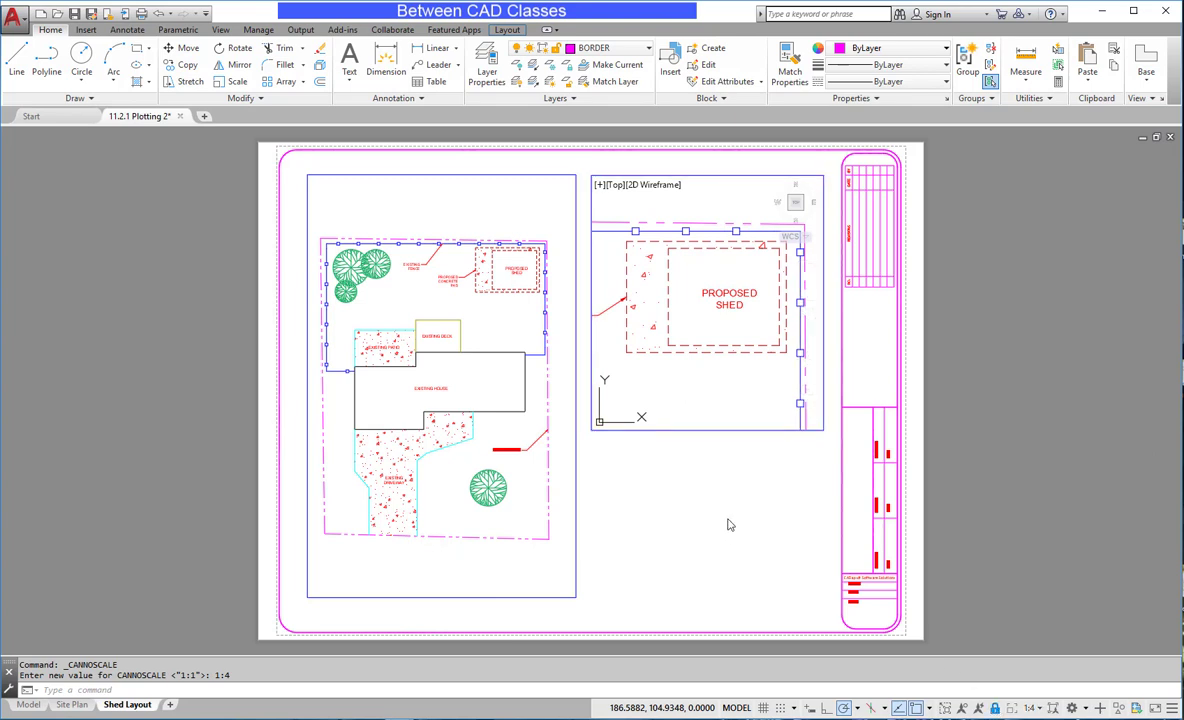
pyautogui.doubleClick(728, 521)
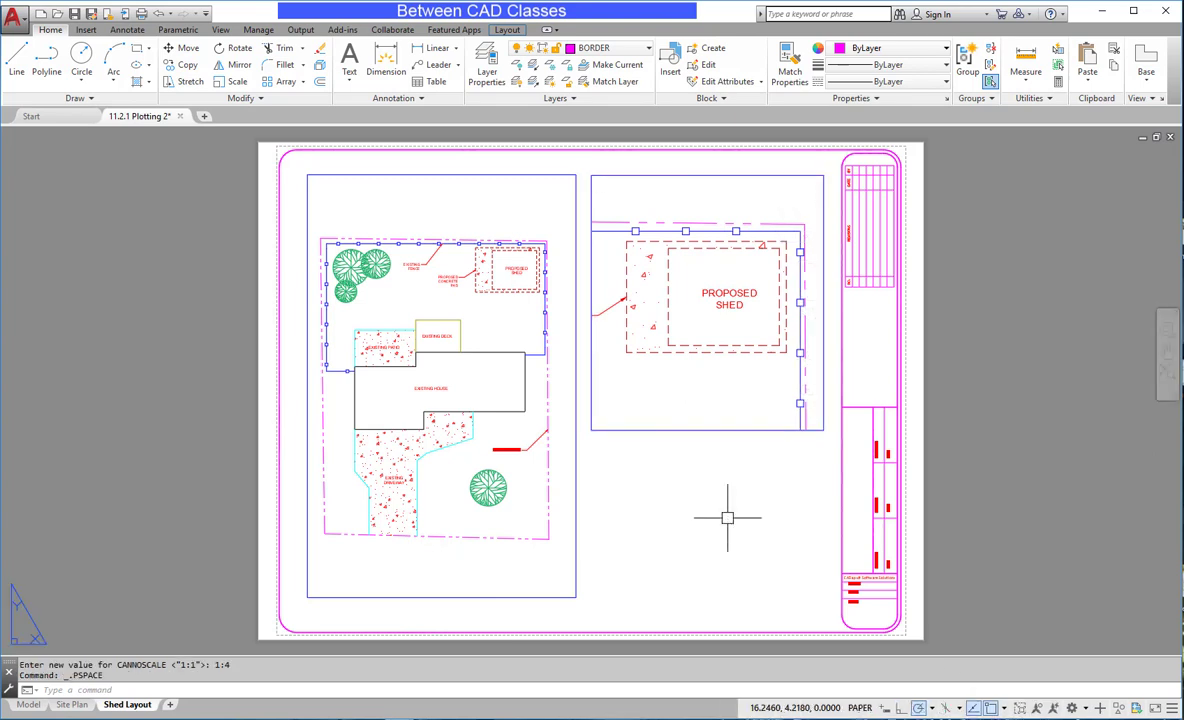